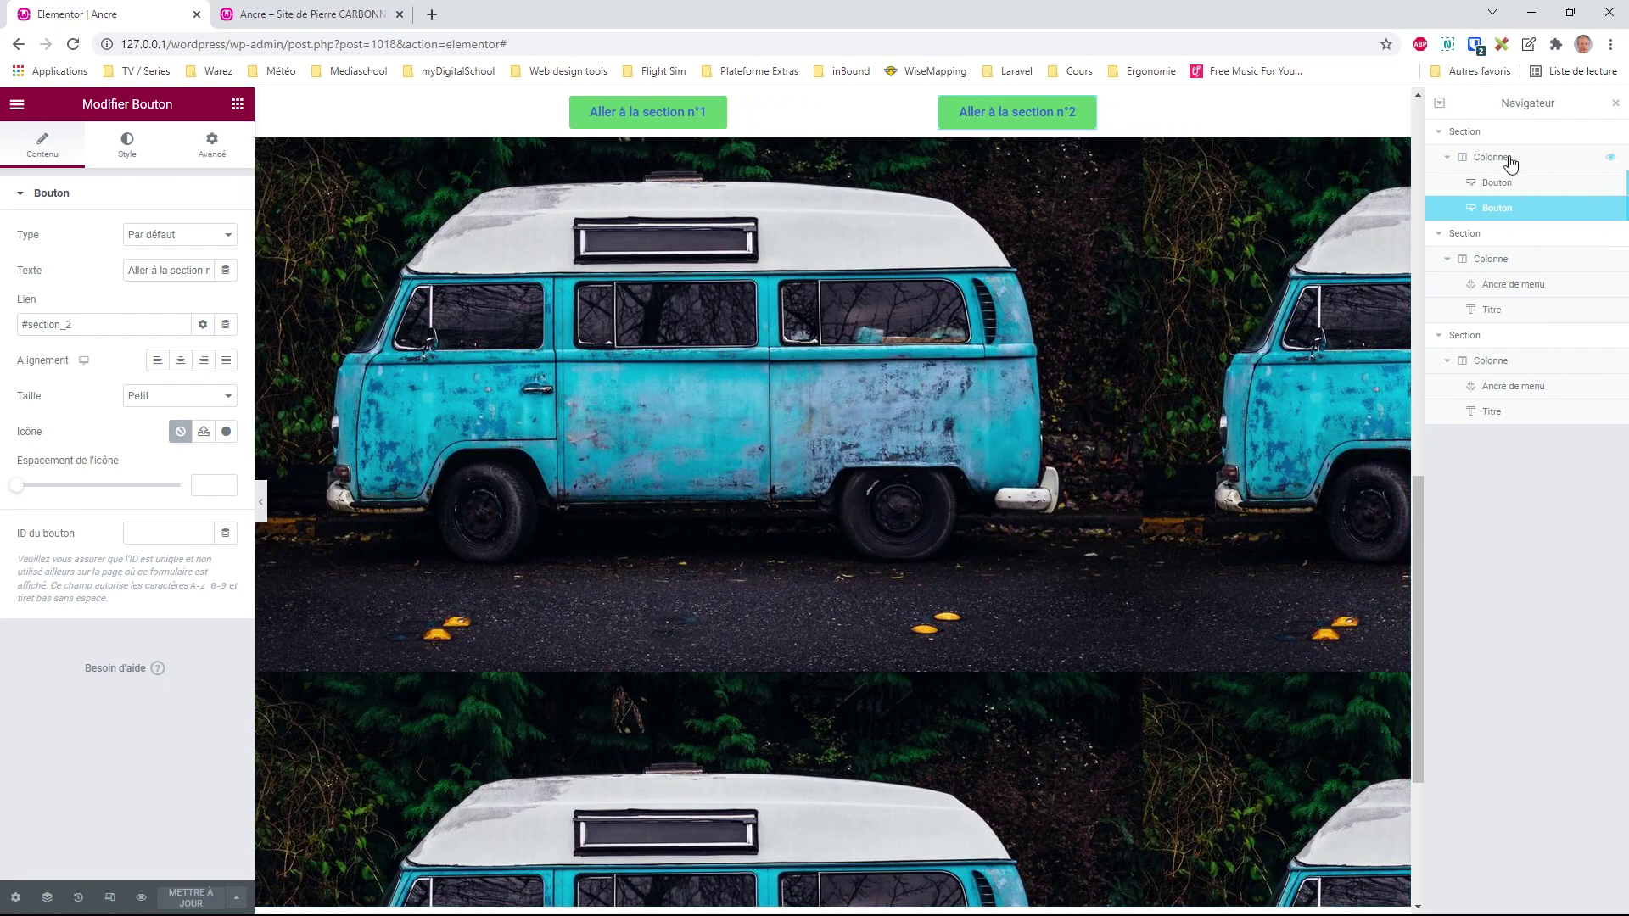
# Collapse the three sections in the page structure and view each one on the page in turn.
pyautogui.click(1437, 132)
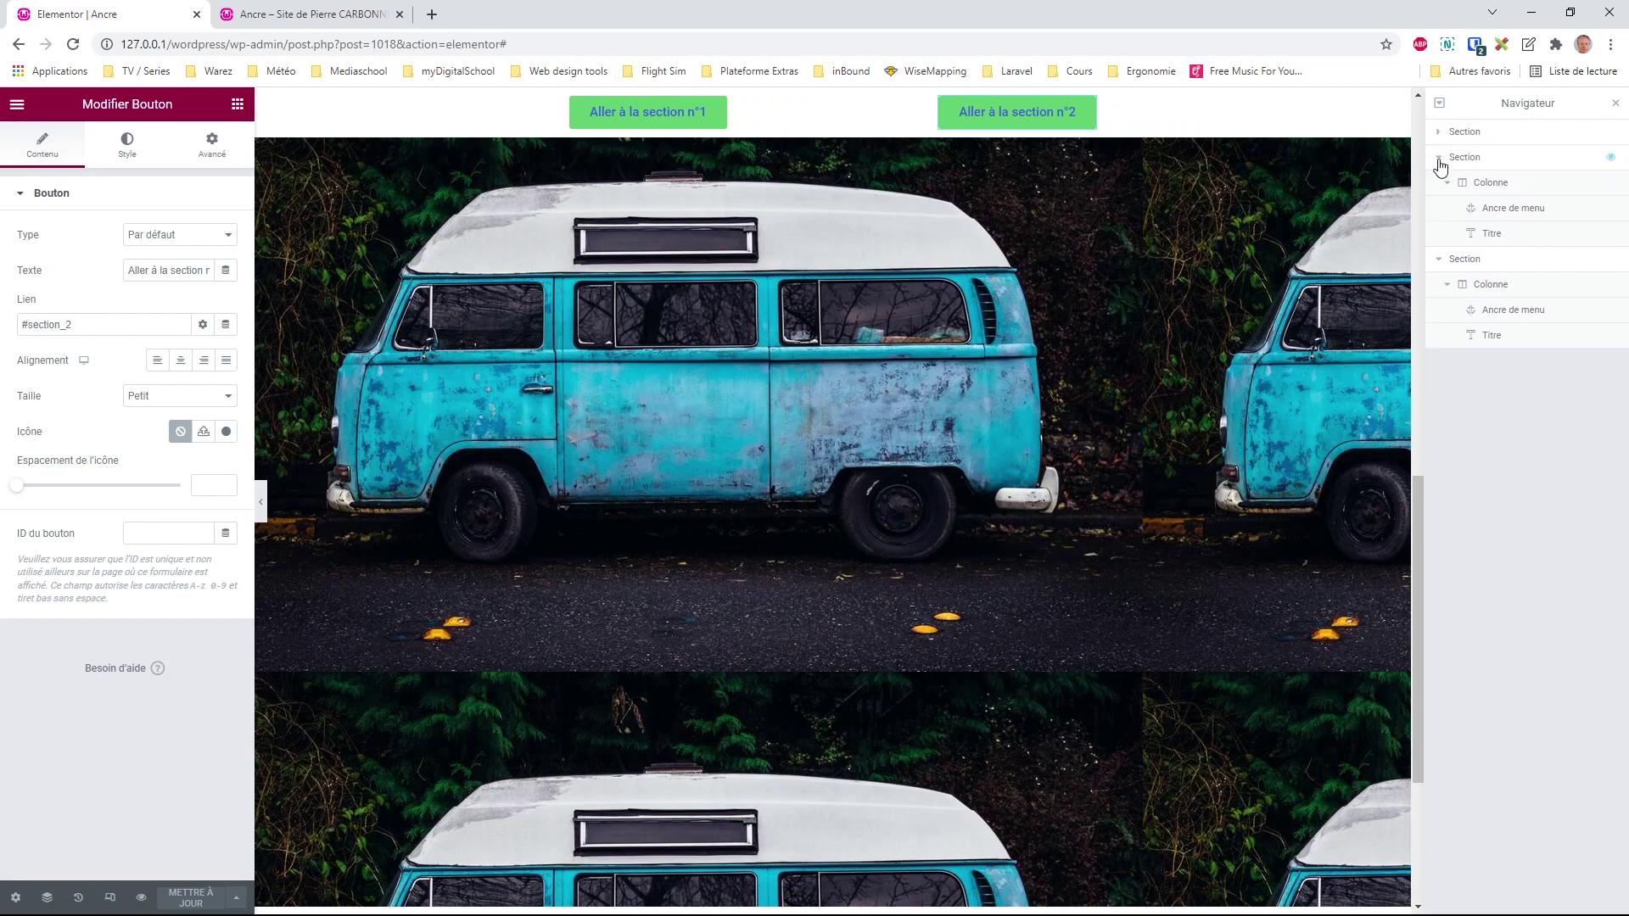
pyautogui.click(1439, 160)
pyautogui.click(1437, 183)
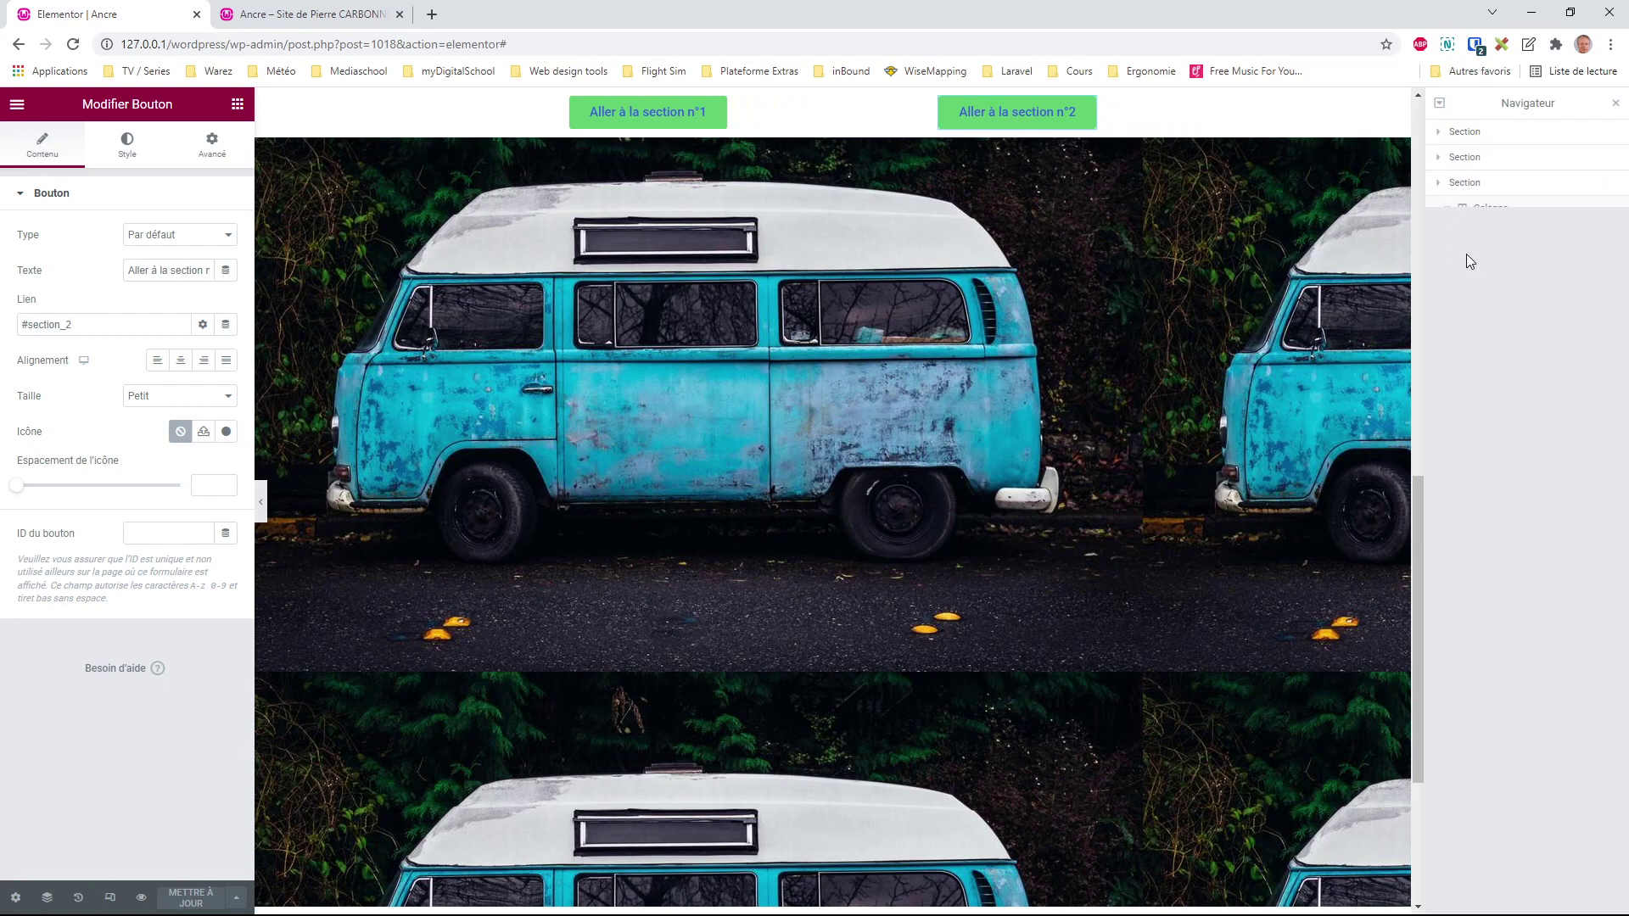
pyautogui.click(1465, 134)
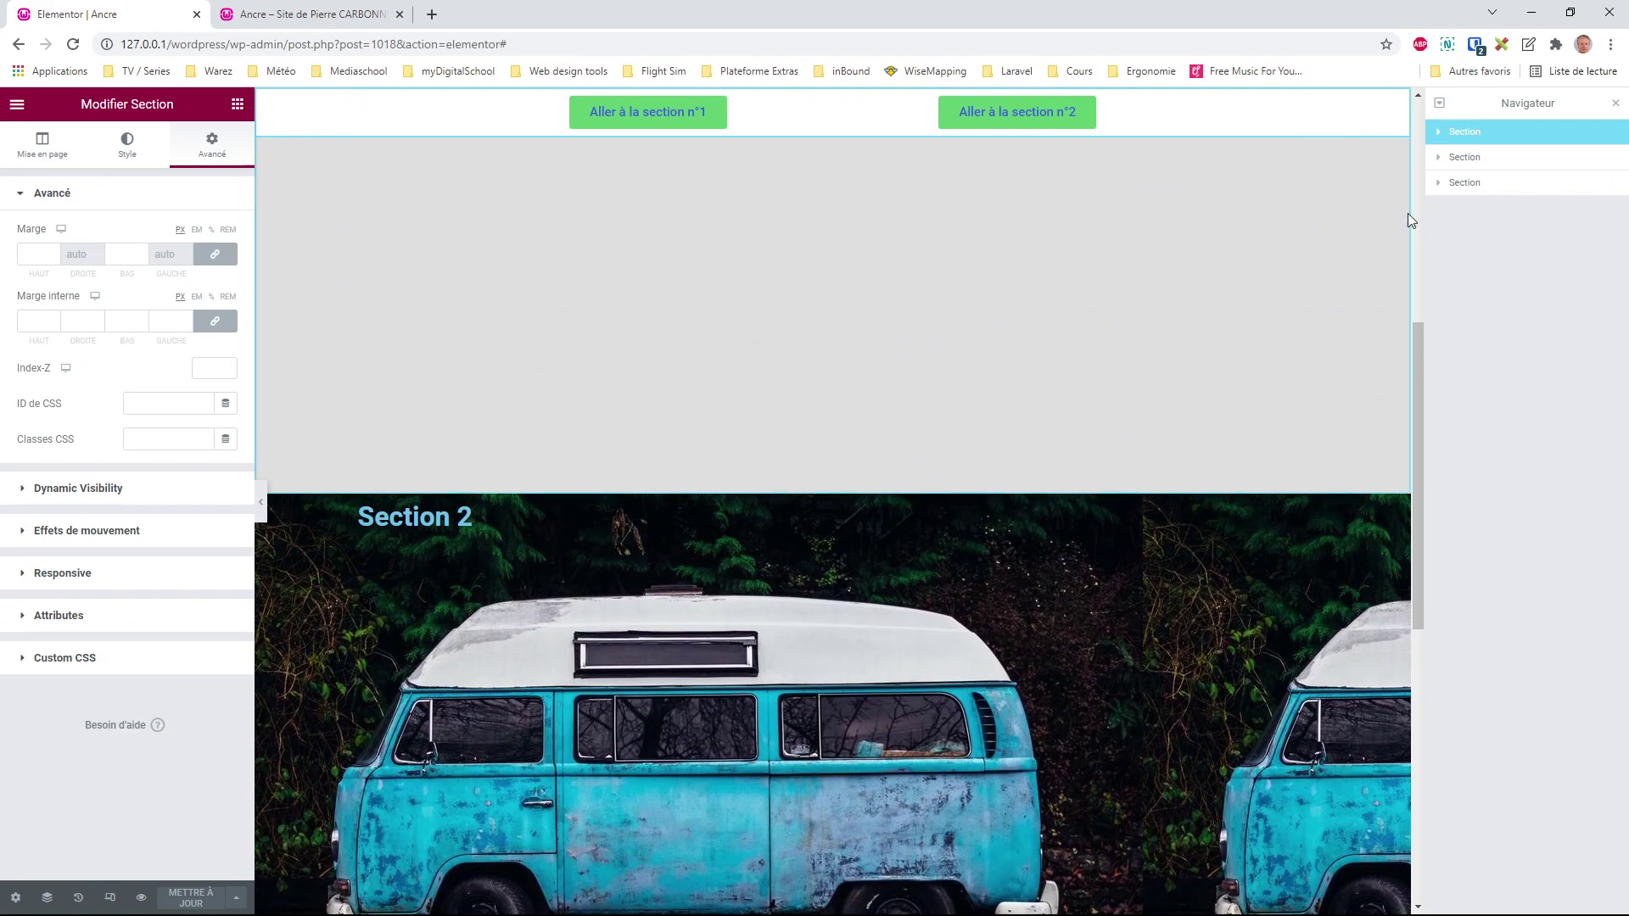
pyautogui.click(1462, 160)
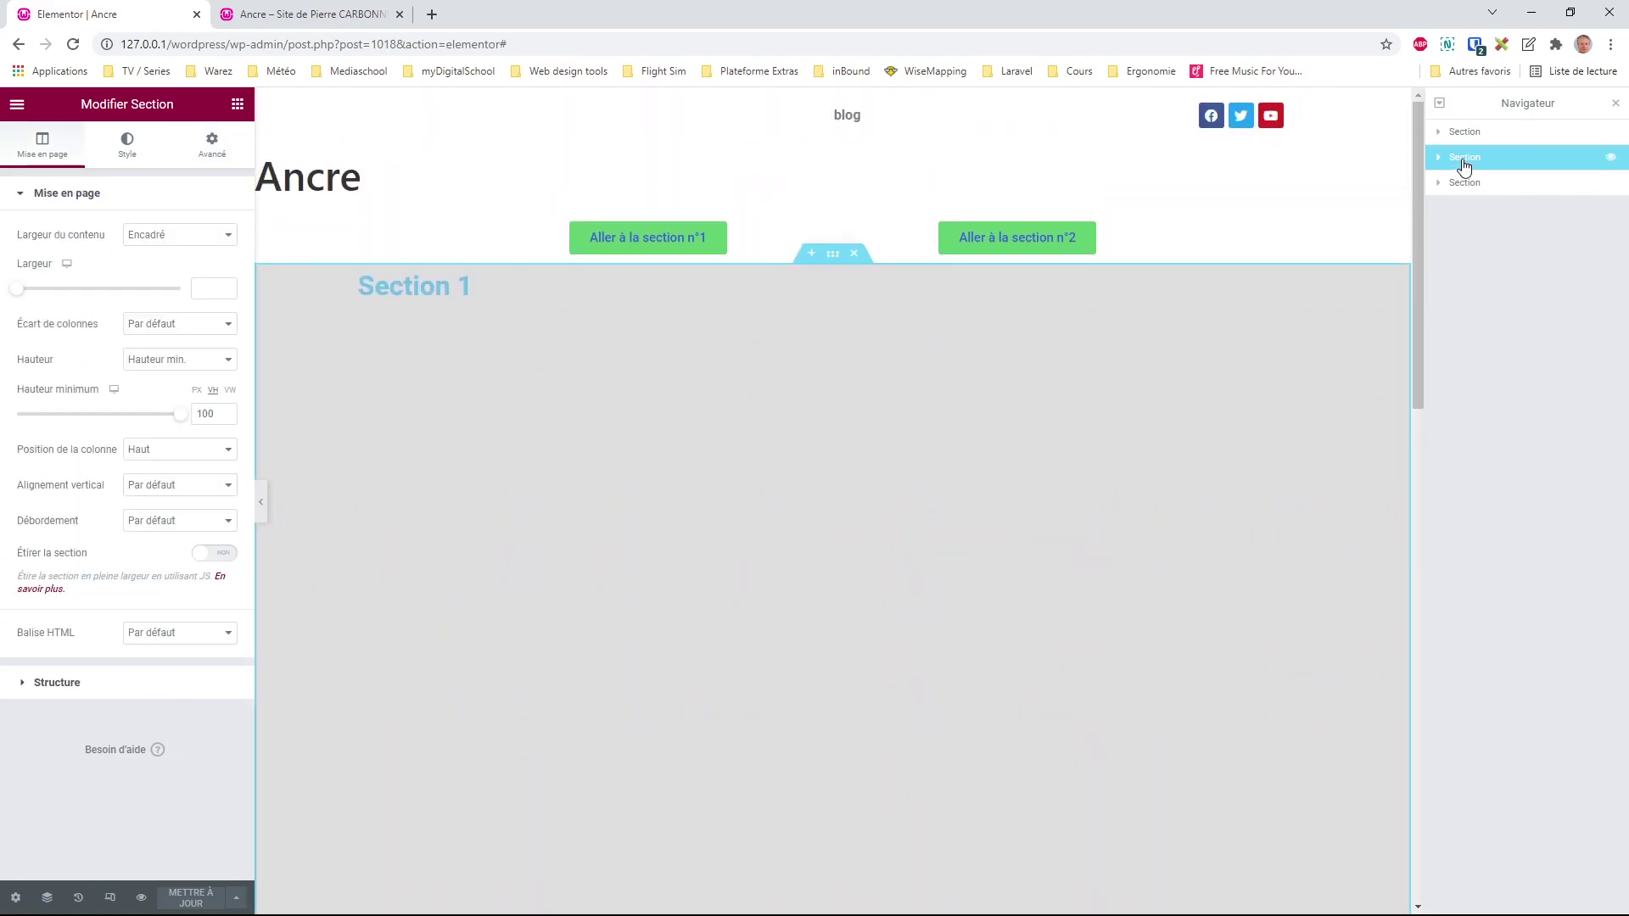
pyautogui.click(1465, 183)
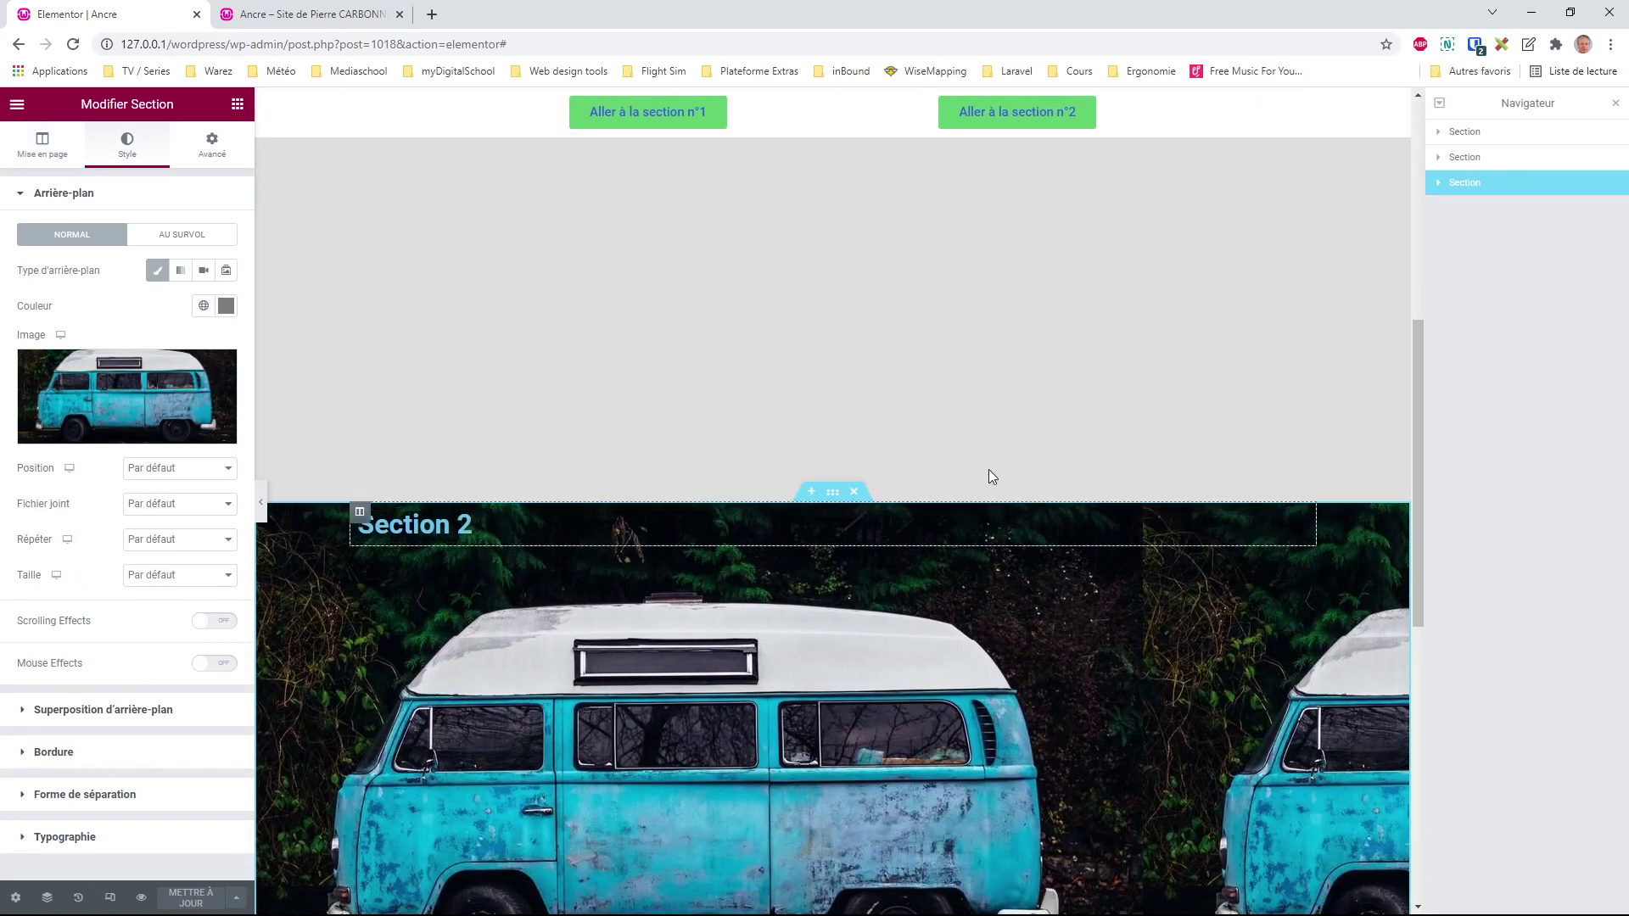
pyautogui.moveTo(1422, 355); pyautogui.dragTo(1413, 501)
pyautogui.scroll(10, 1368, 487)
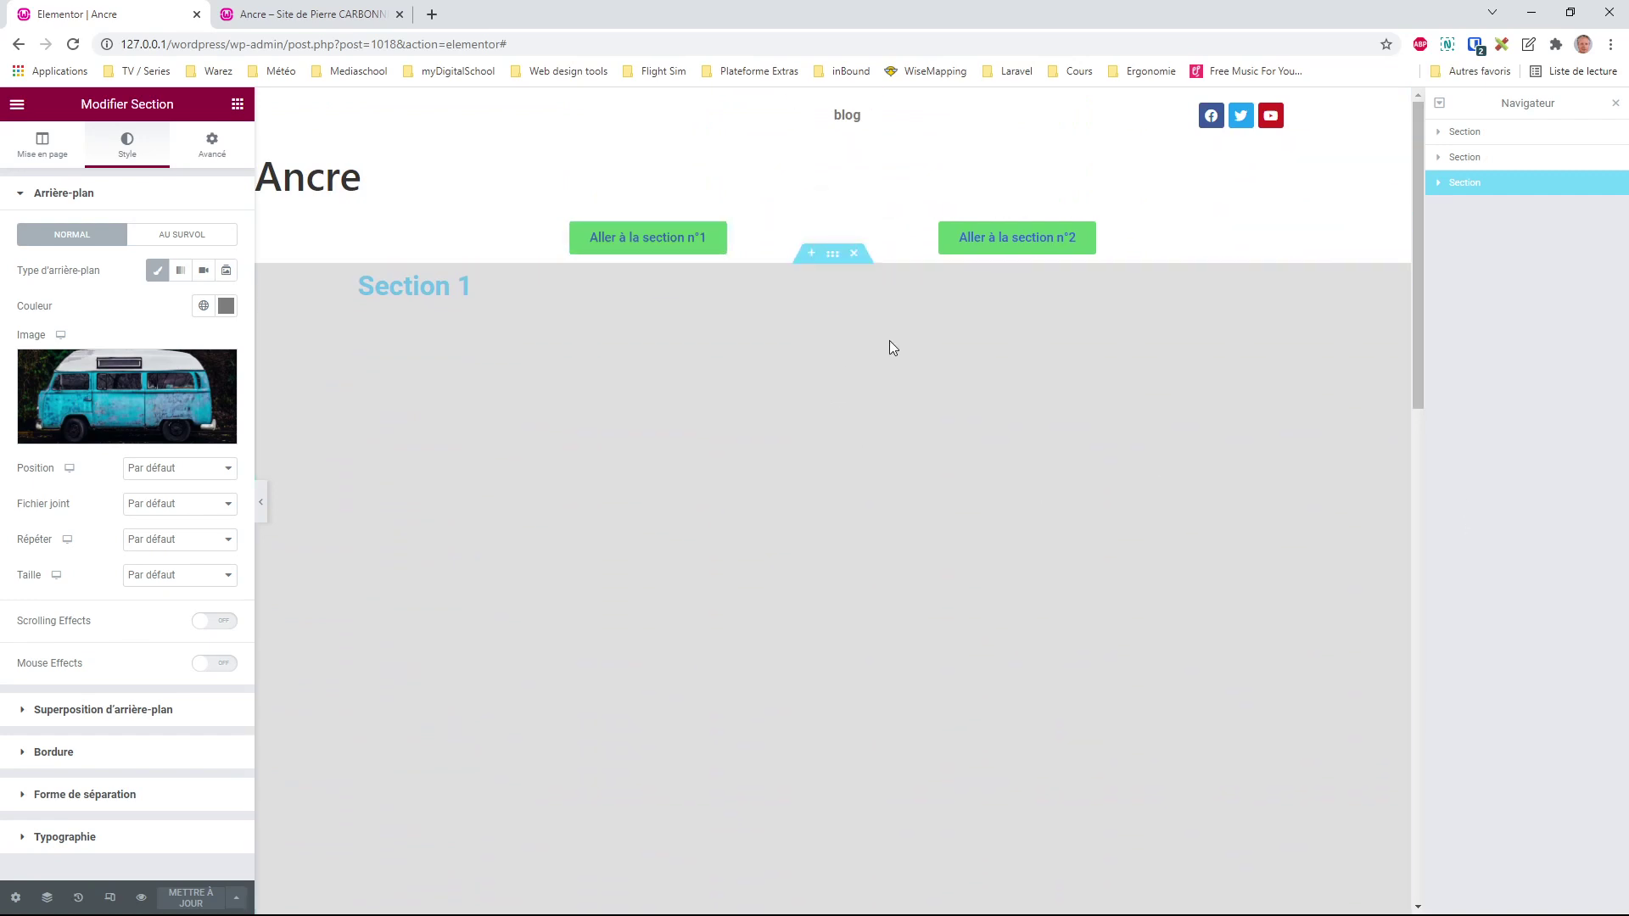
# Test the "Aller à la section n°1" and "Aller à la section n°2" buttons by jumping between the two sections.
pyautogui.click(1054, 245)
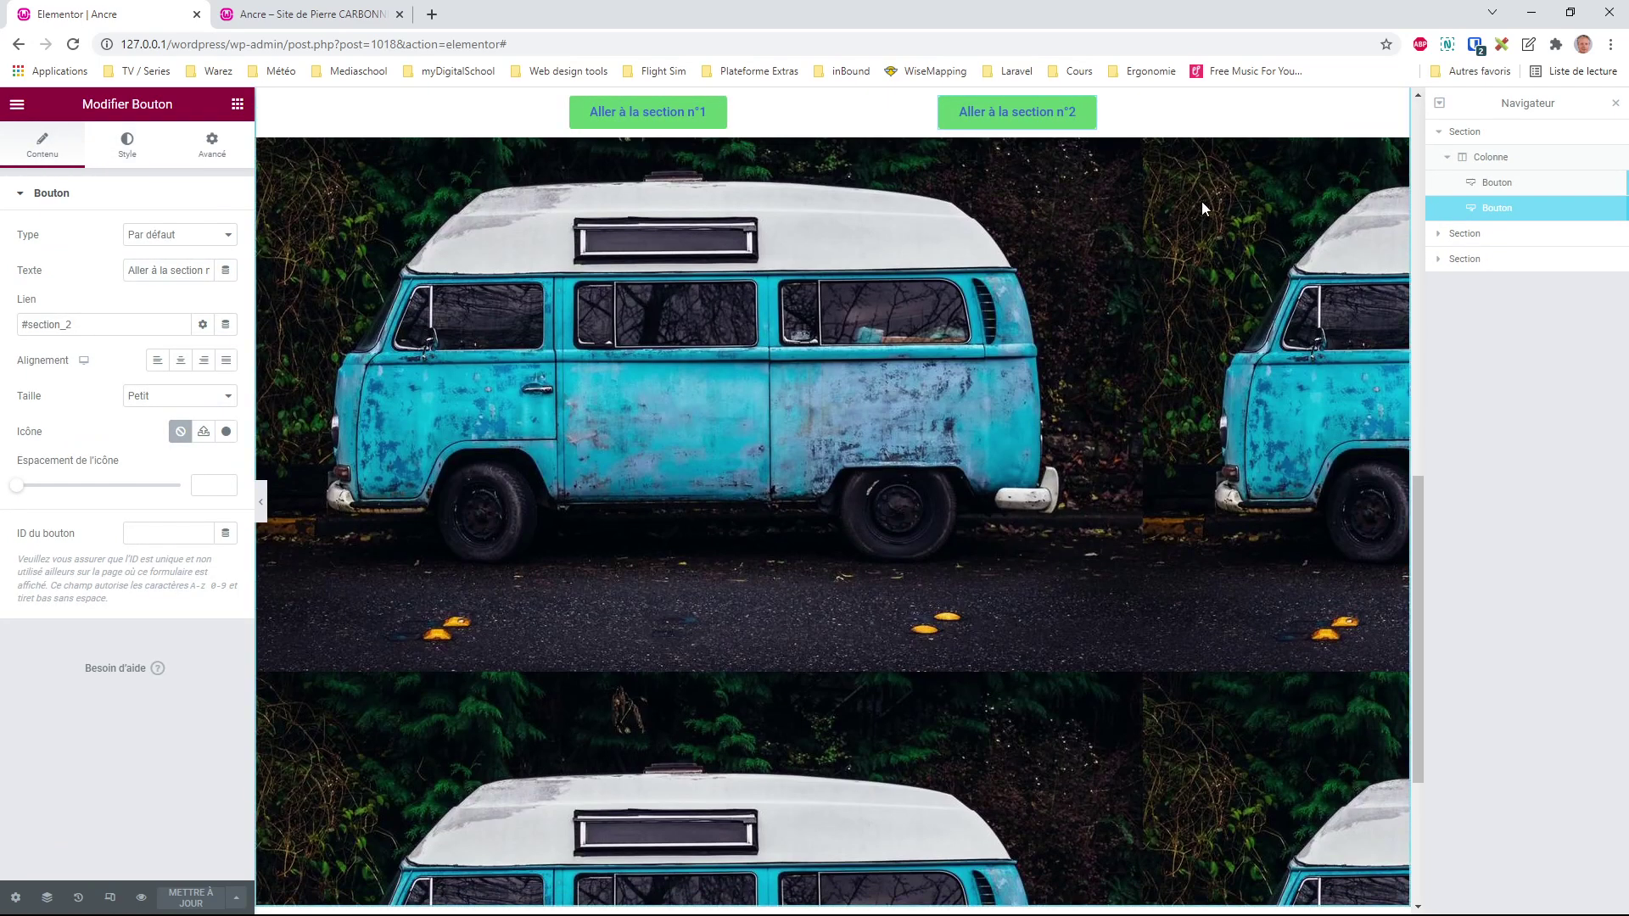
pyautogui.click(678, 114)
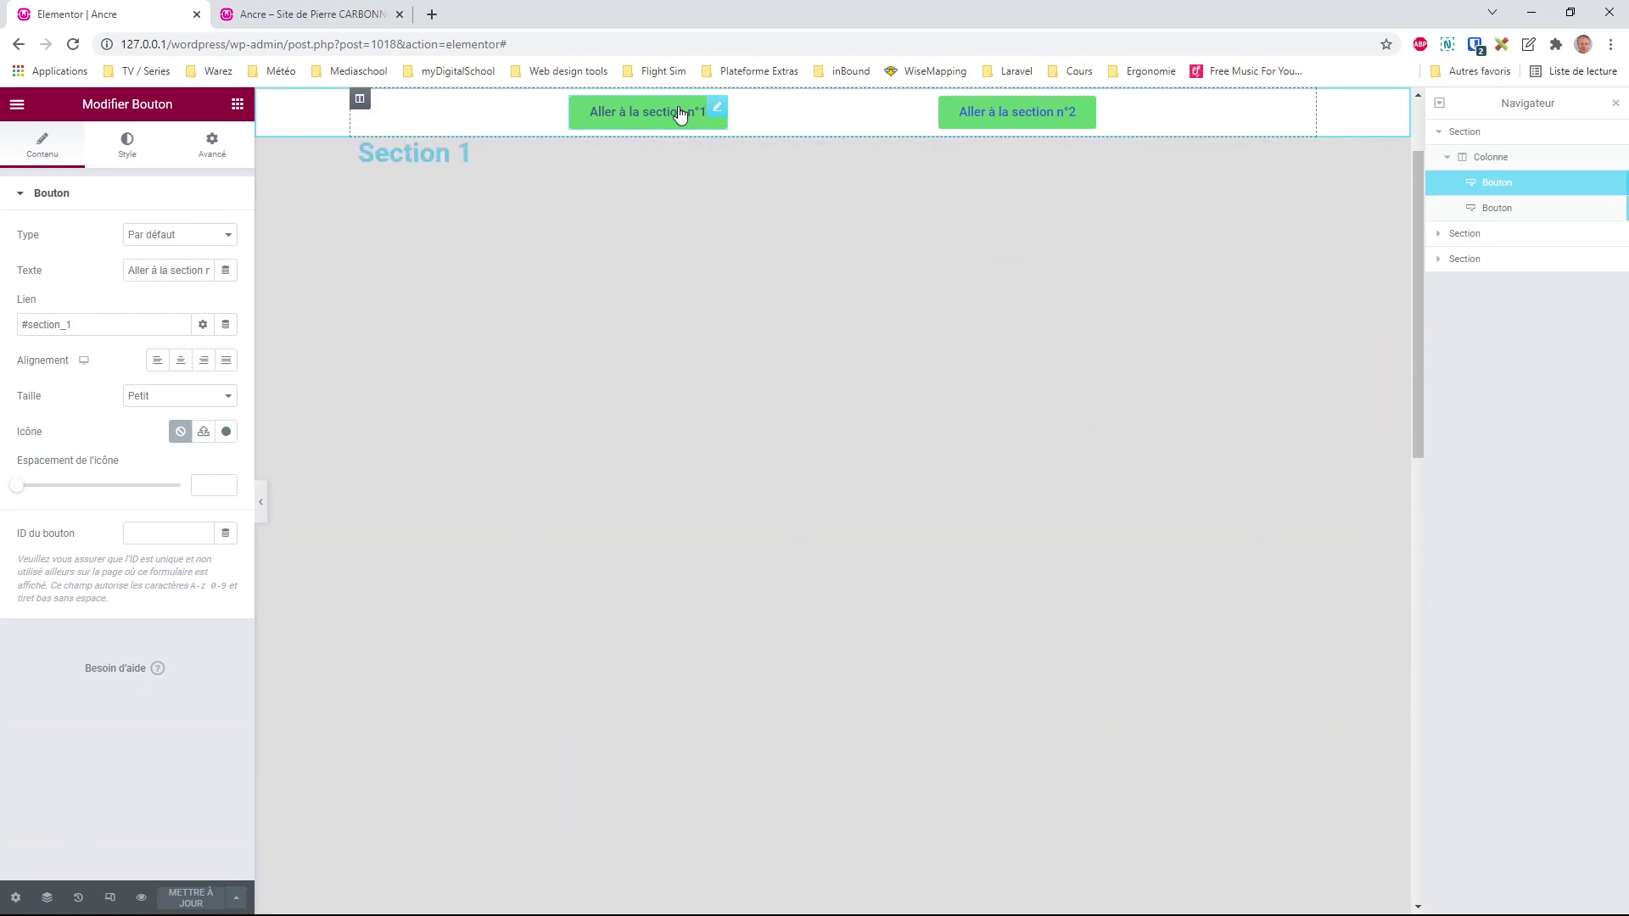
pyautogui.click(1000, 119)
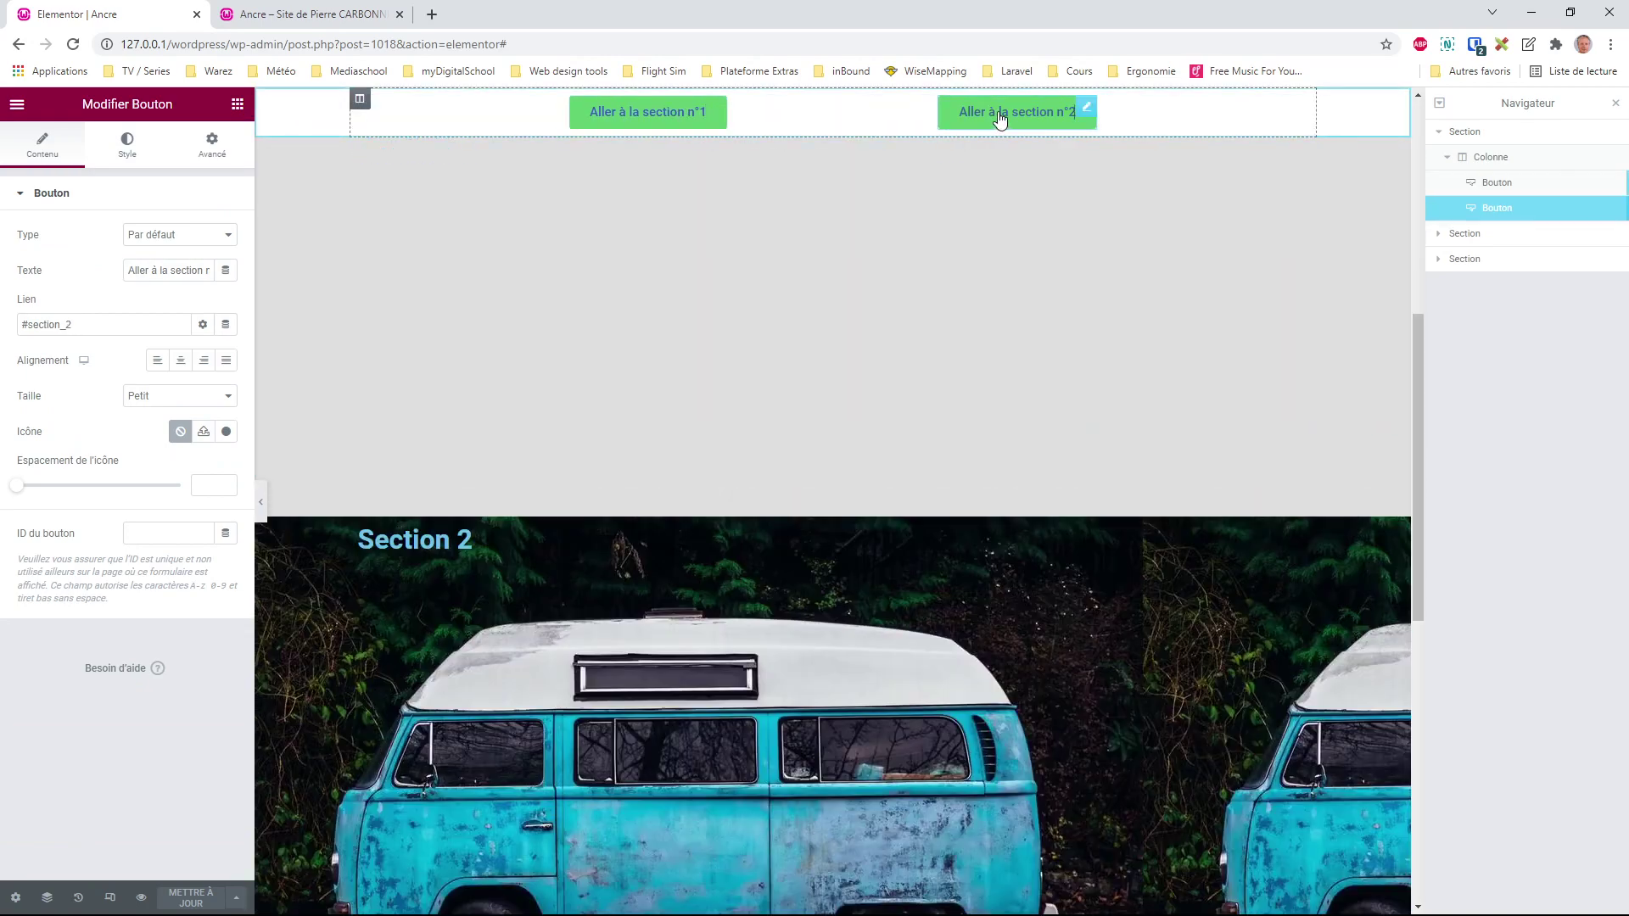
pyautogui.scroll(3, 712, 140)
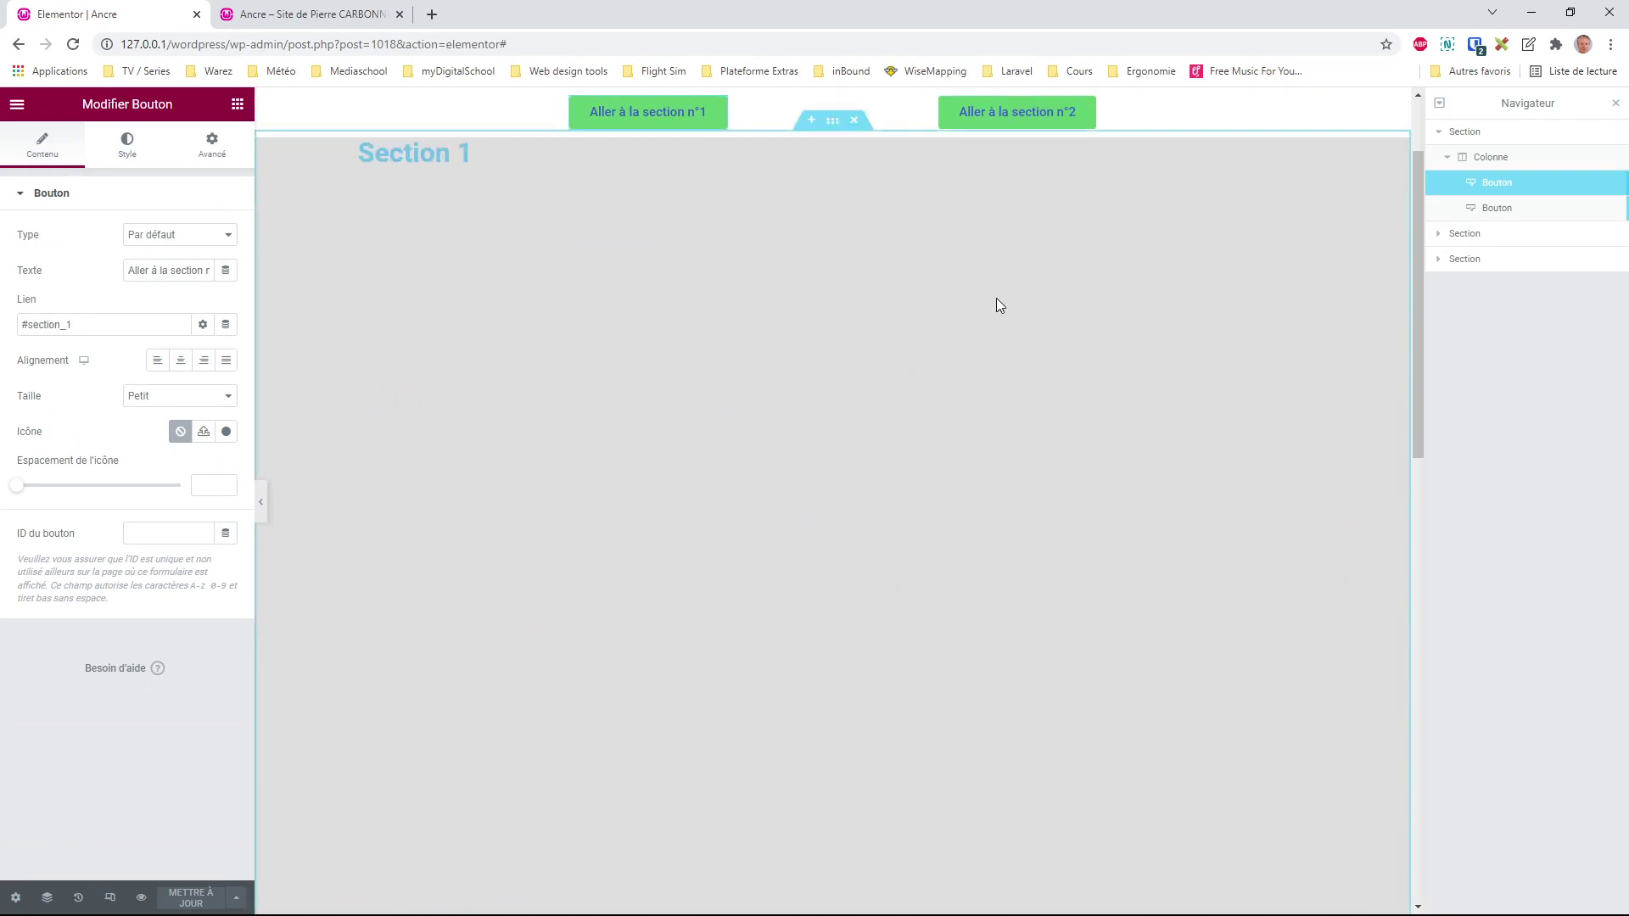
pyautogui.click(1007, 119)
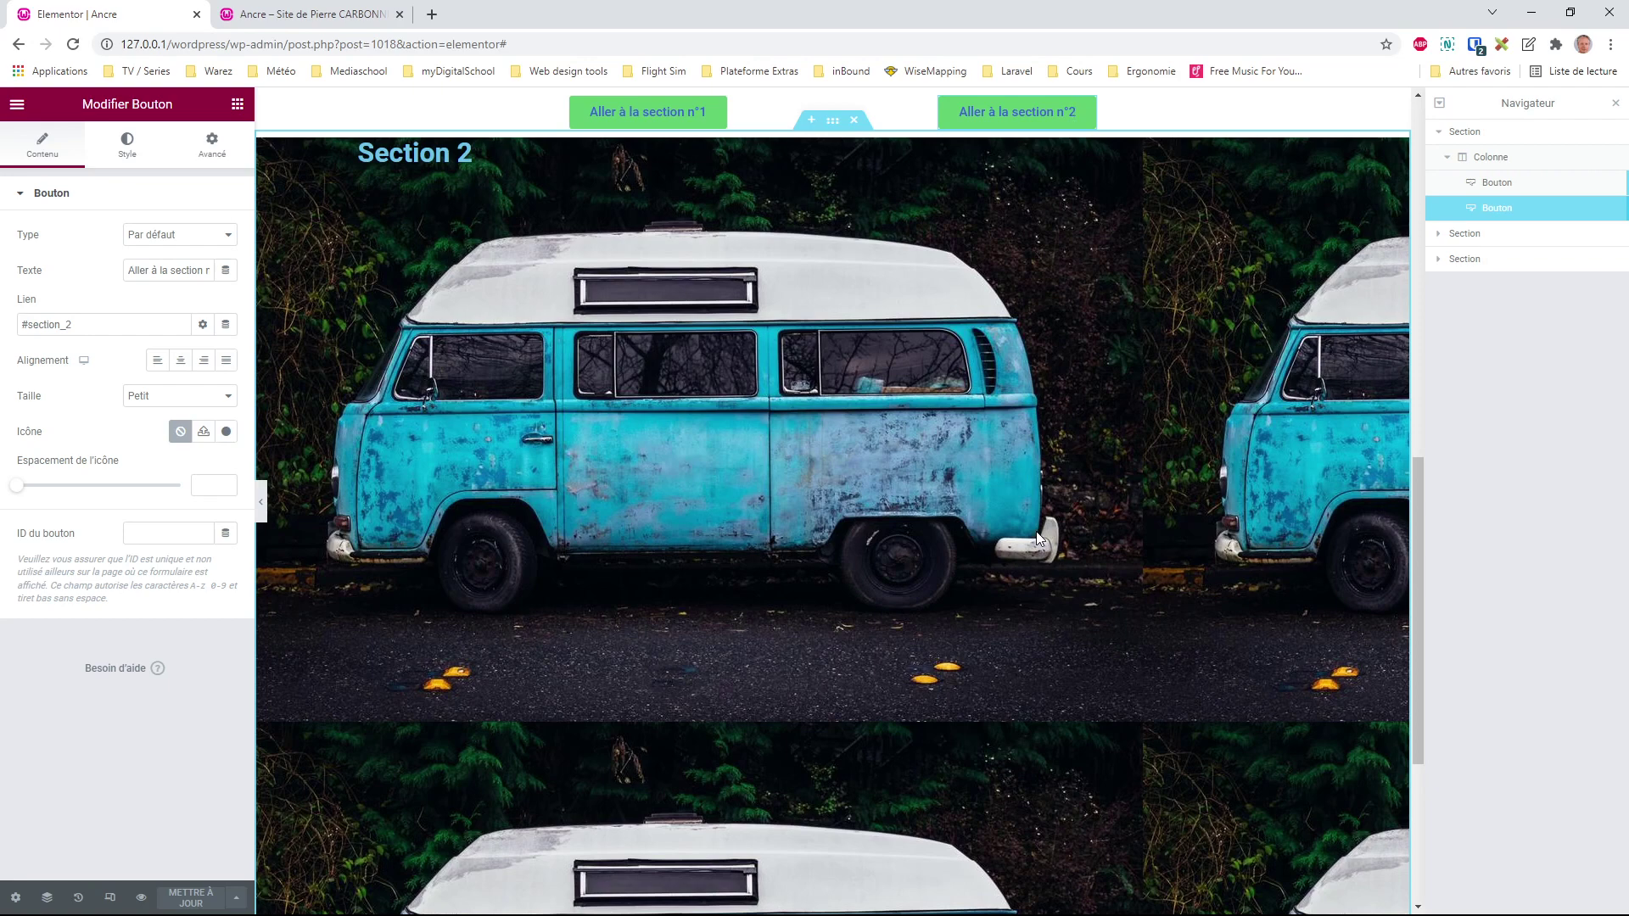
# Search the widgets for "anc" and try to place the Ancre de menu widget on the page.
pyautogui.click(238, 104)
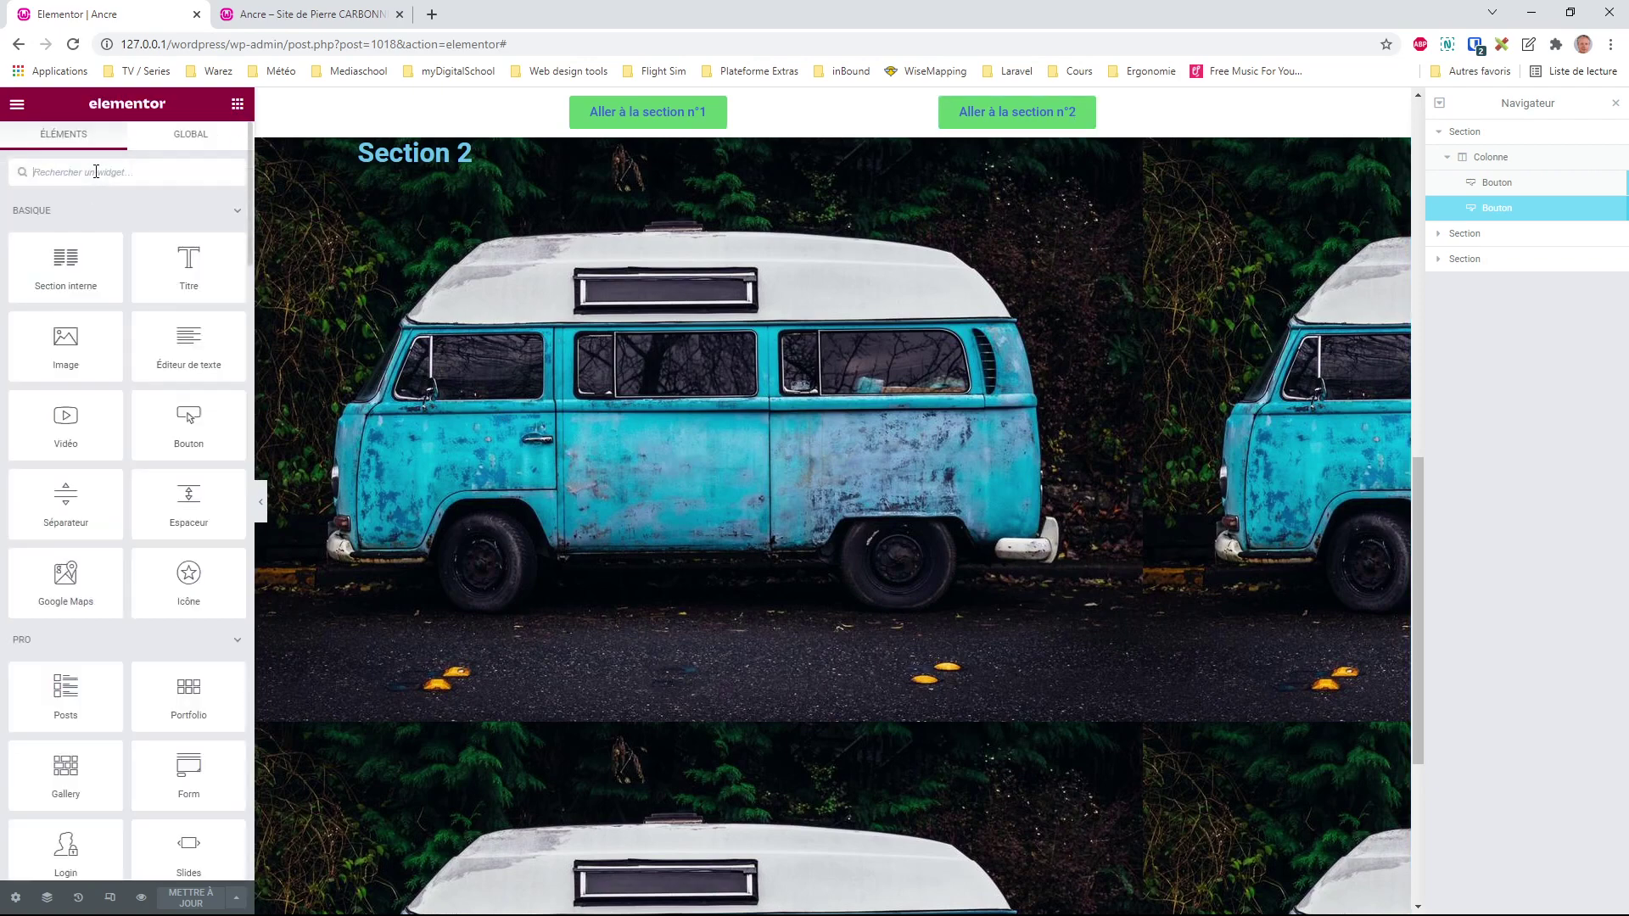
pyautogui.write('anc')
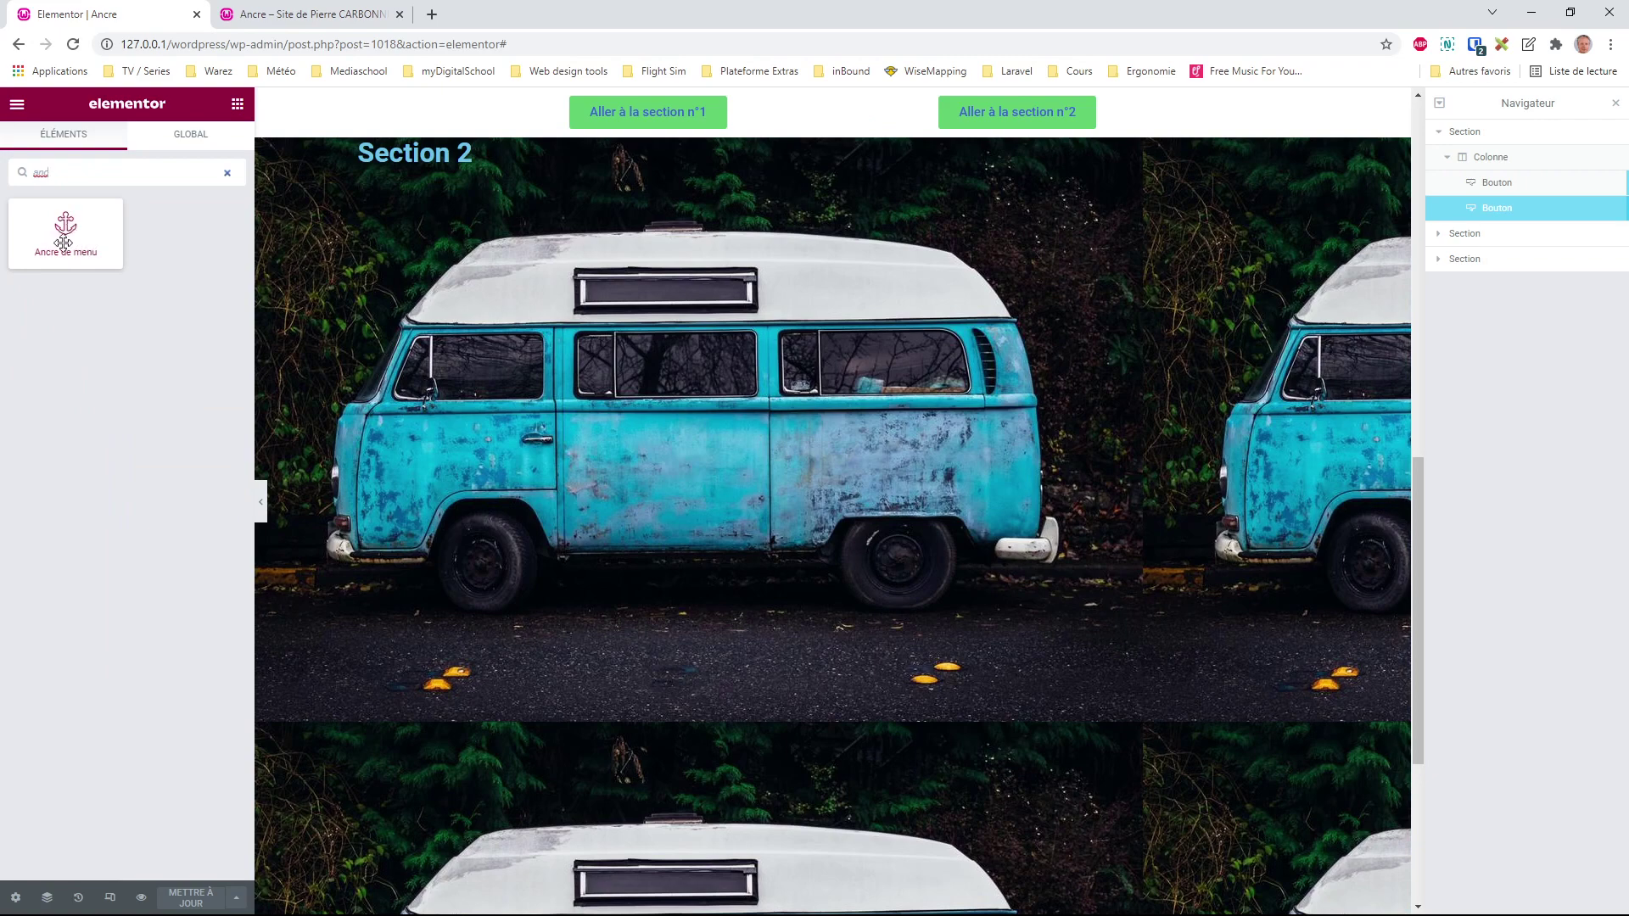
pyautogui.moveTo(61, 240); pyautogui.dragTo(454, 237)
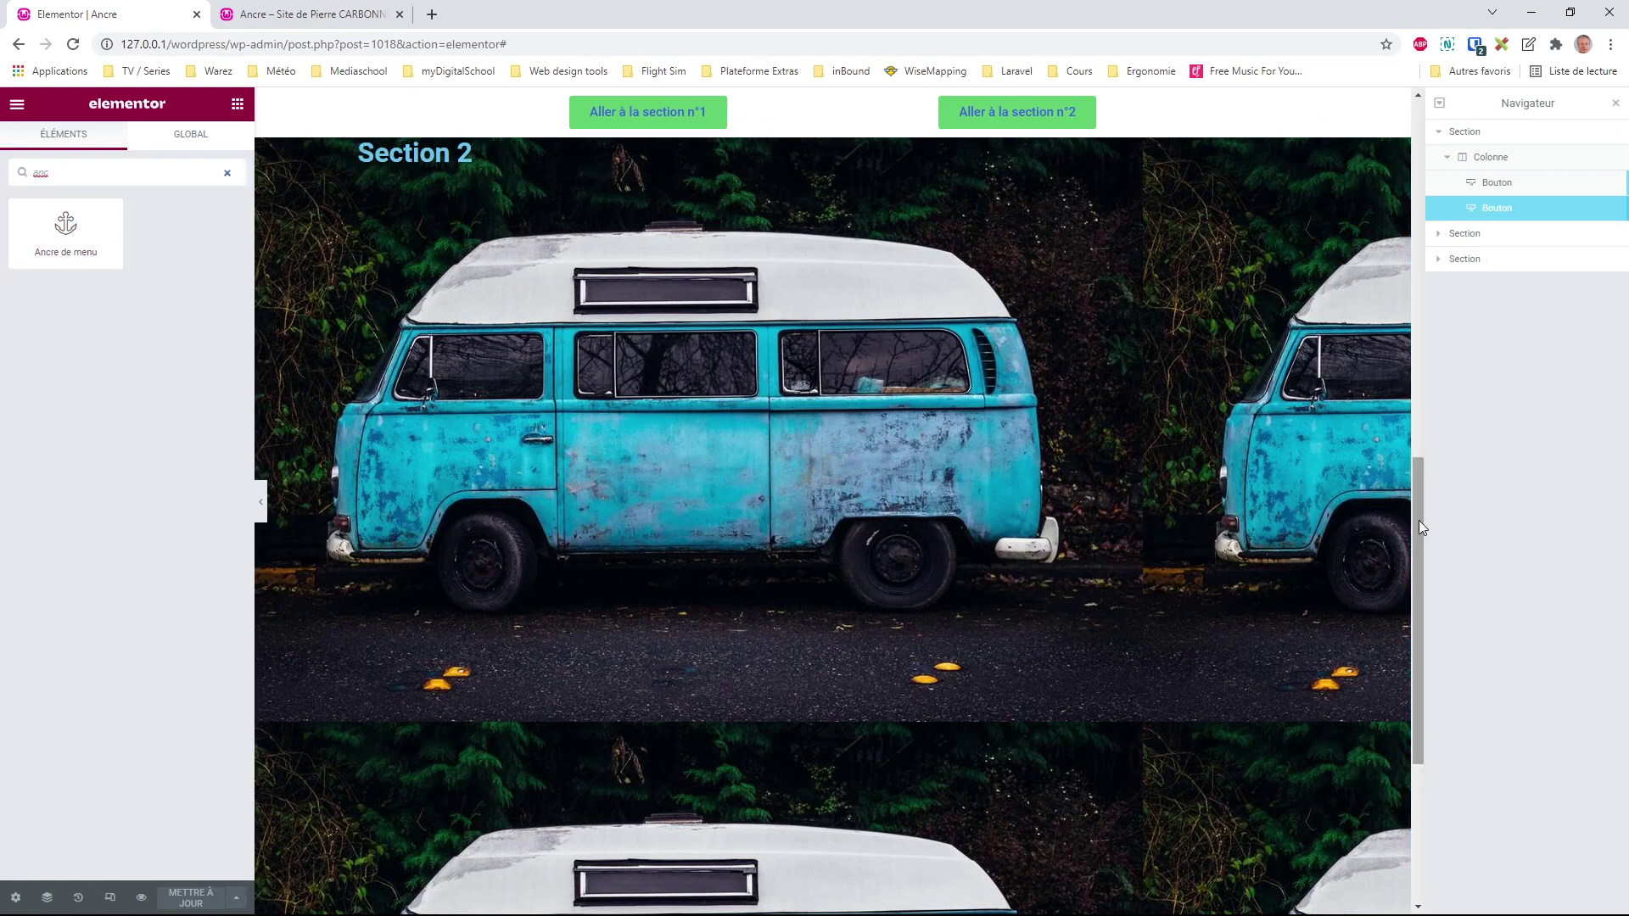
# Examine the anchor IDs of the Ancre de menu widgets placed above the Section 1 and Section 2 titles.
pyautogui.moveTo(1415, 510); pyautogui.dragTo(1418, 166)
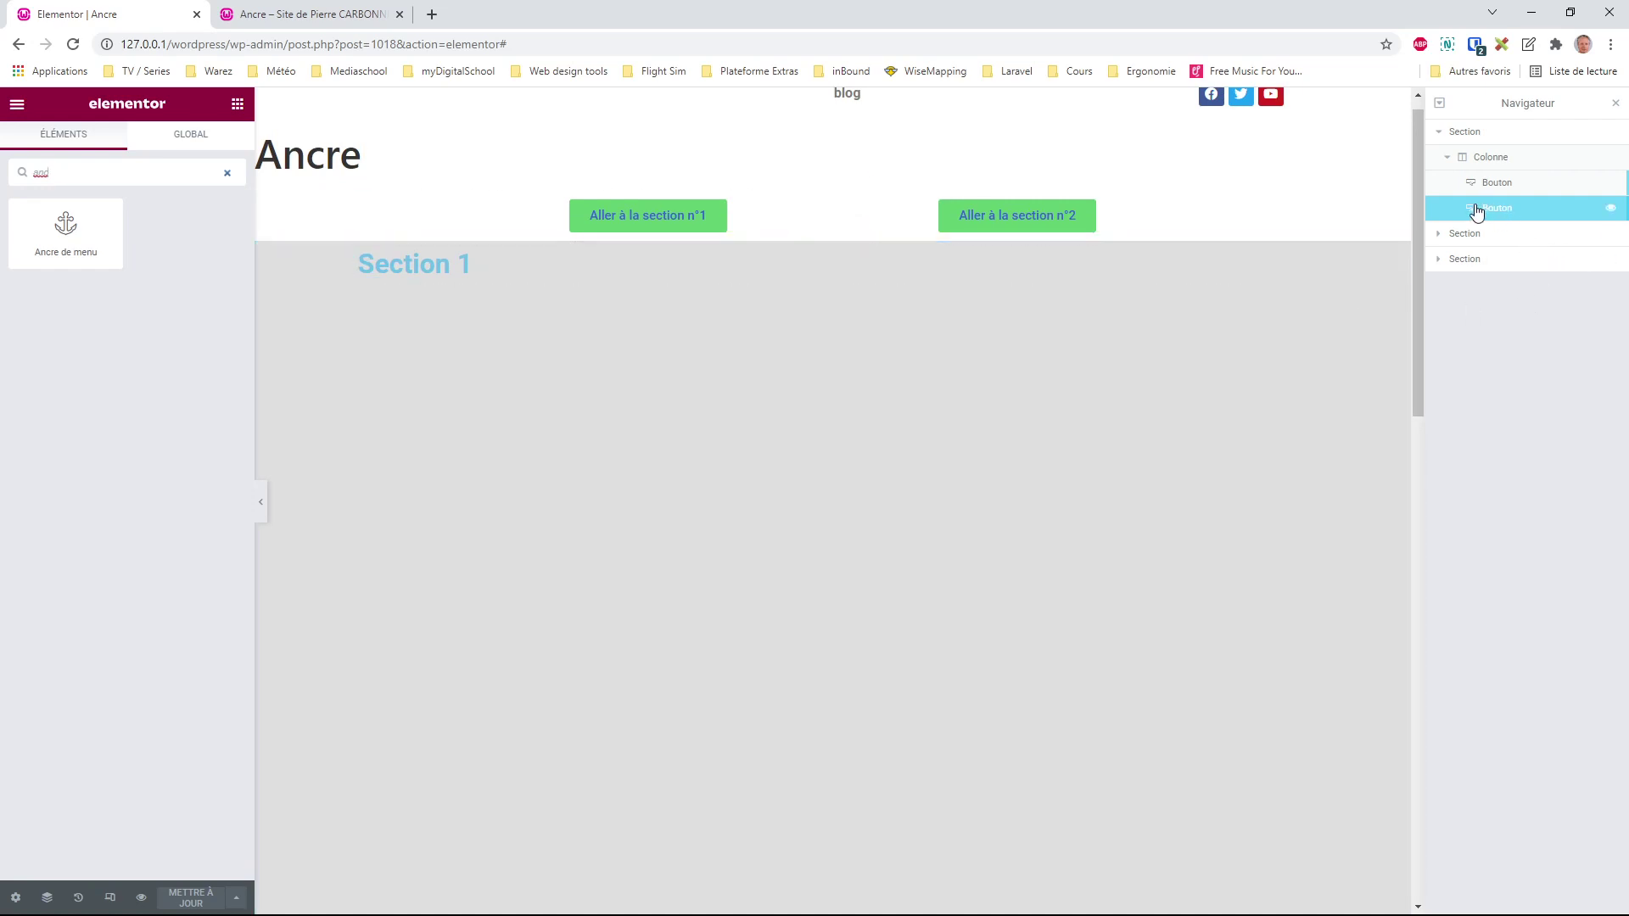
pyautogui.click(1438, 241)
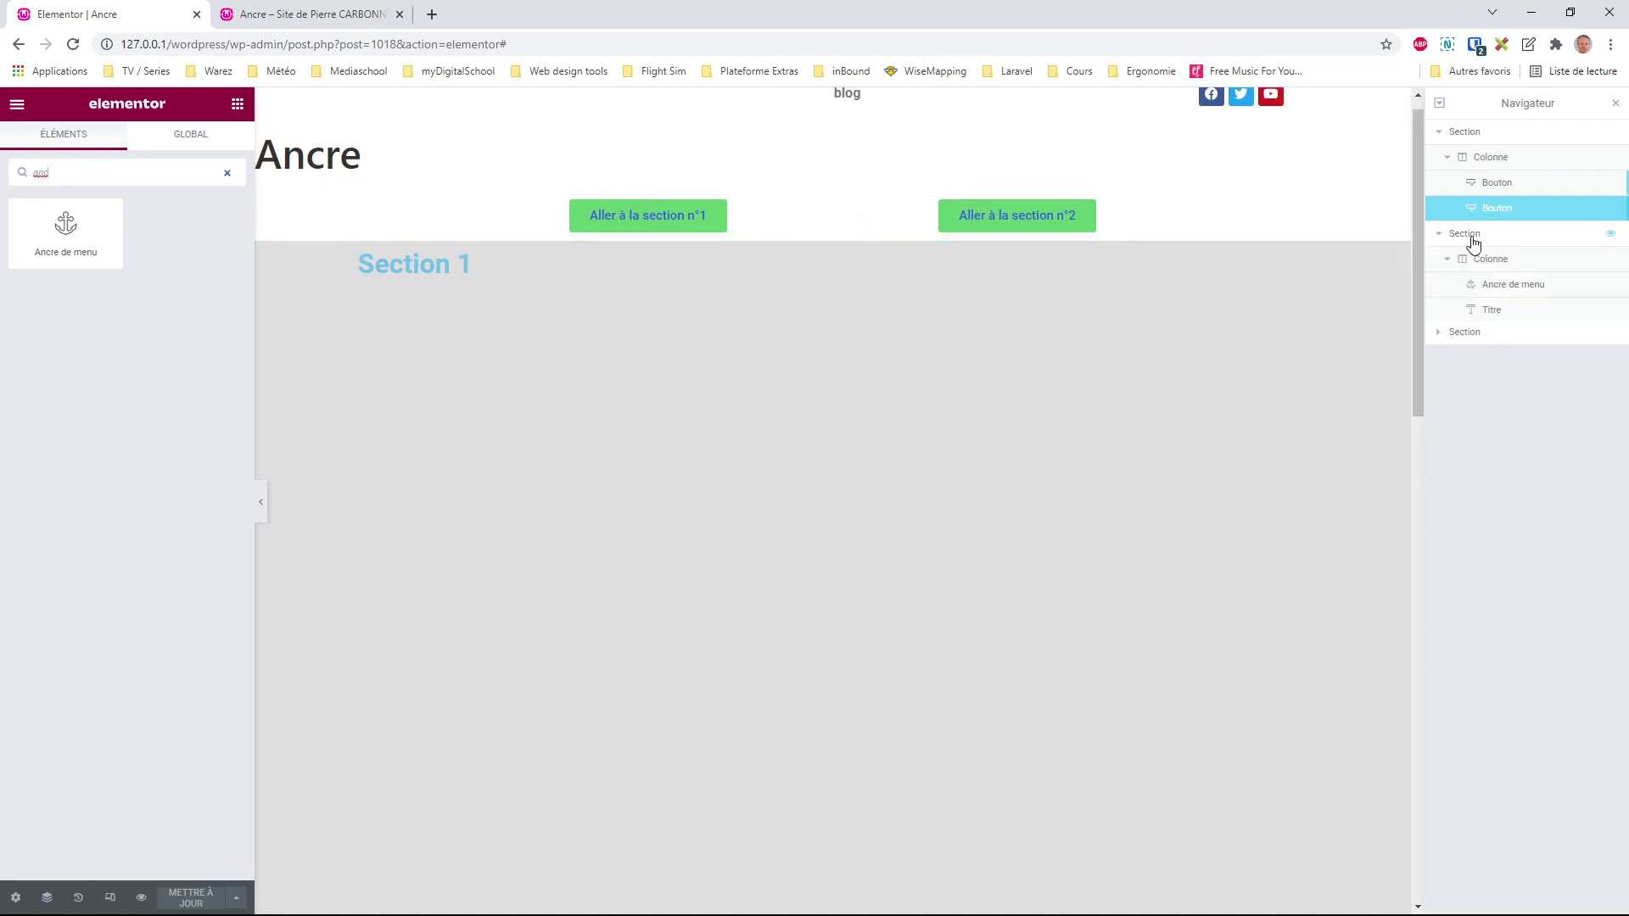
pyautogui.click(1503, 286)
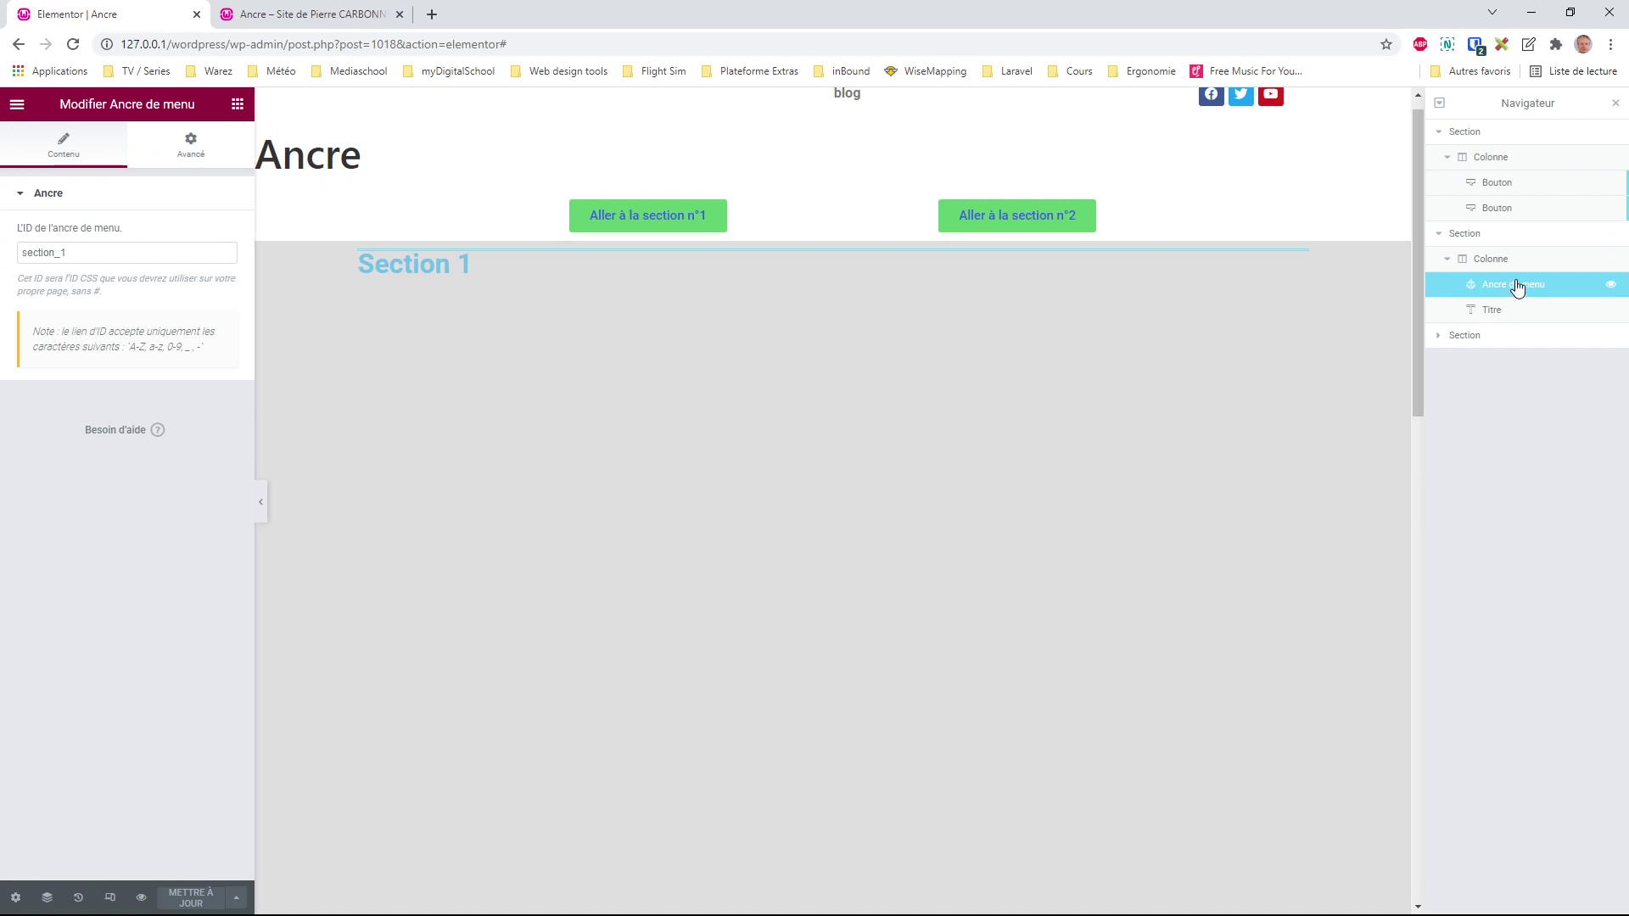
pyautogui.click(1444, 347)
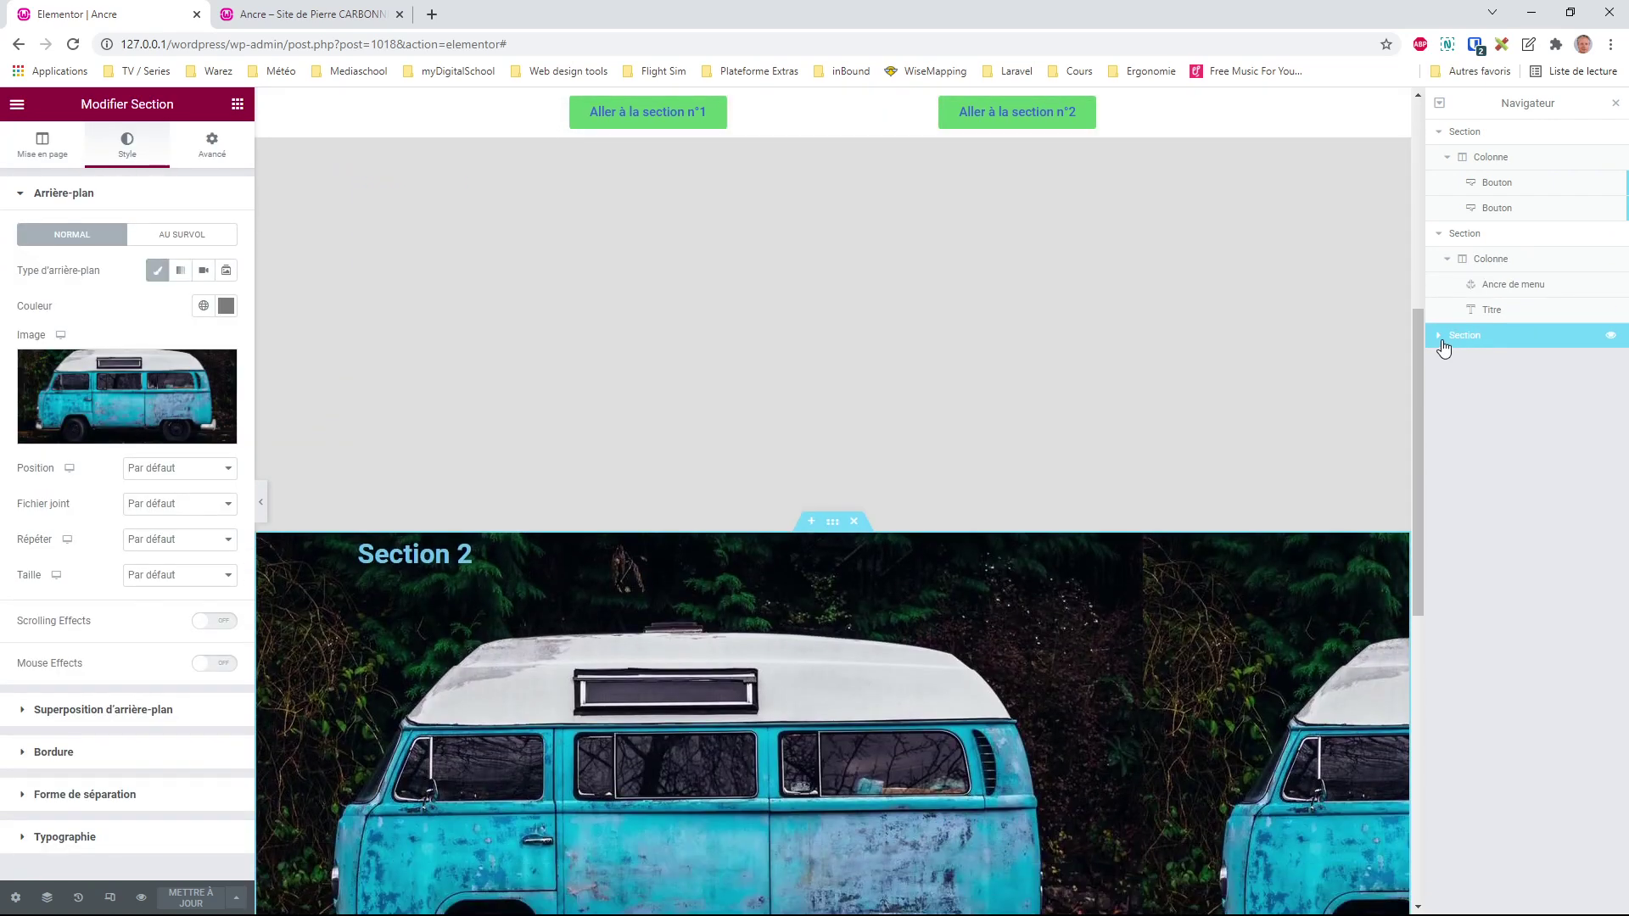
pyautogui.click(1438, 338)
pyautogui.click(1511, 390)
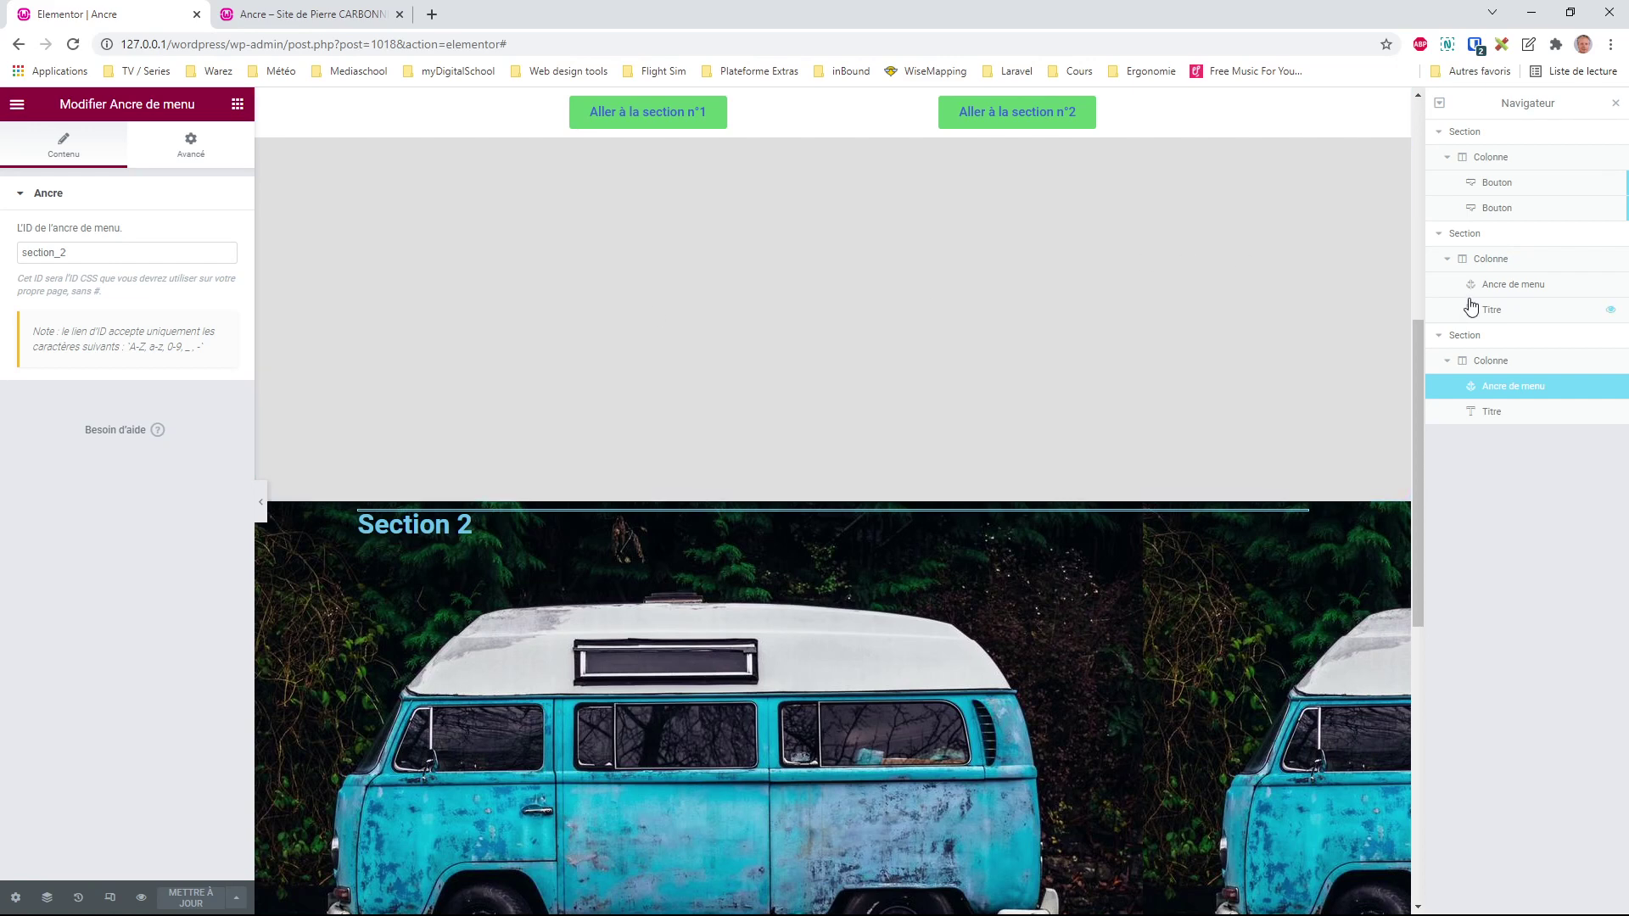
pyautogui.click(1500, 286)
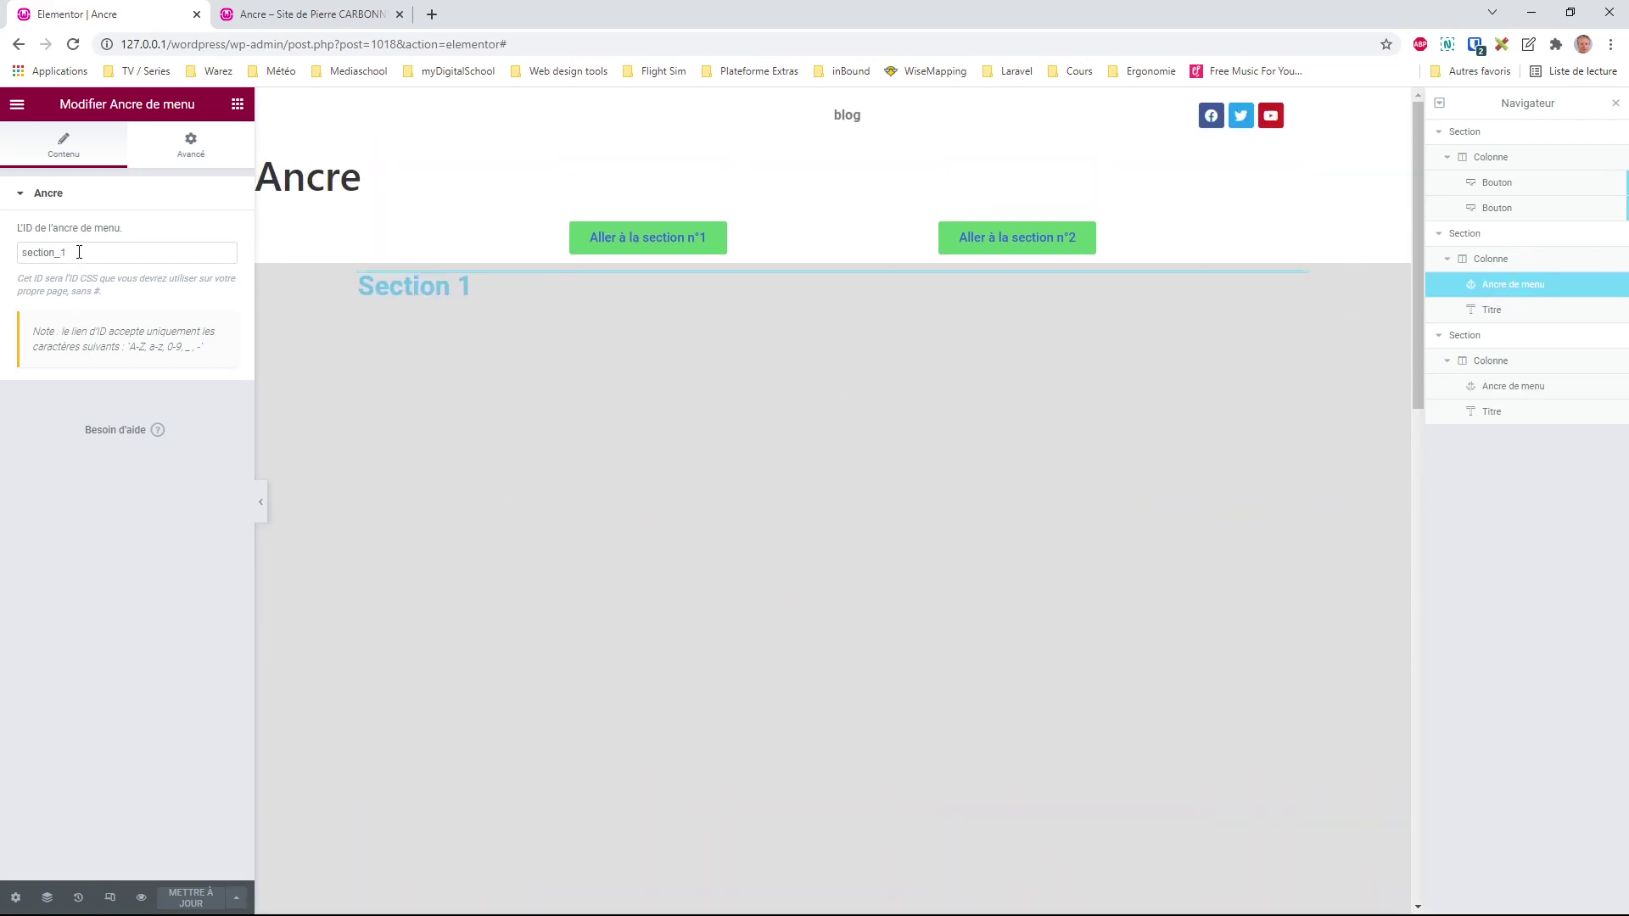
pyautogui.moveTo(79, 252); pyautogui.dragTo(19, 252)
pyautogui.click(85, 251)
pyautogui.click(1494, 388)
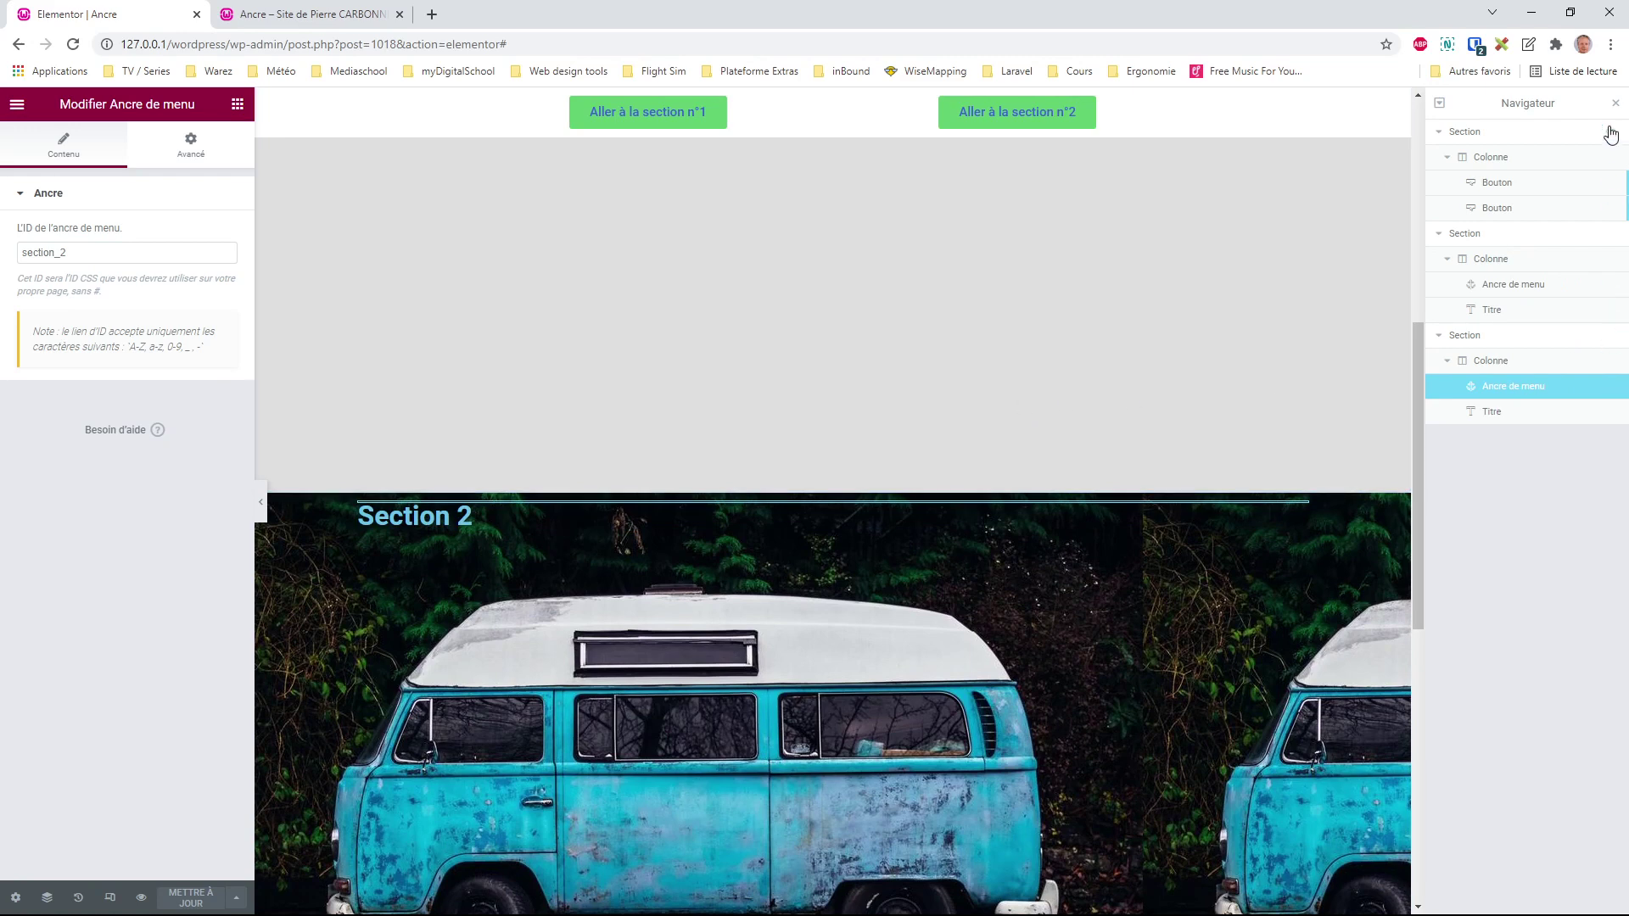
# Examine the Sticky settings in the motion effects of the section that holds the two buttons.
pyautogui.click(1464, 132)
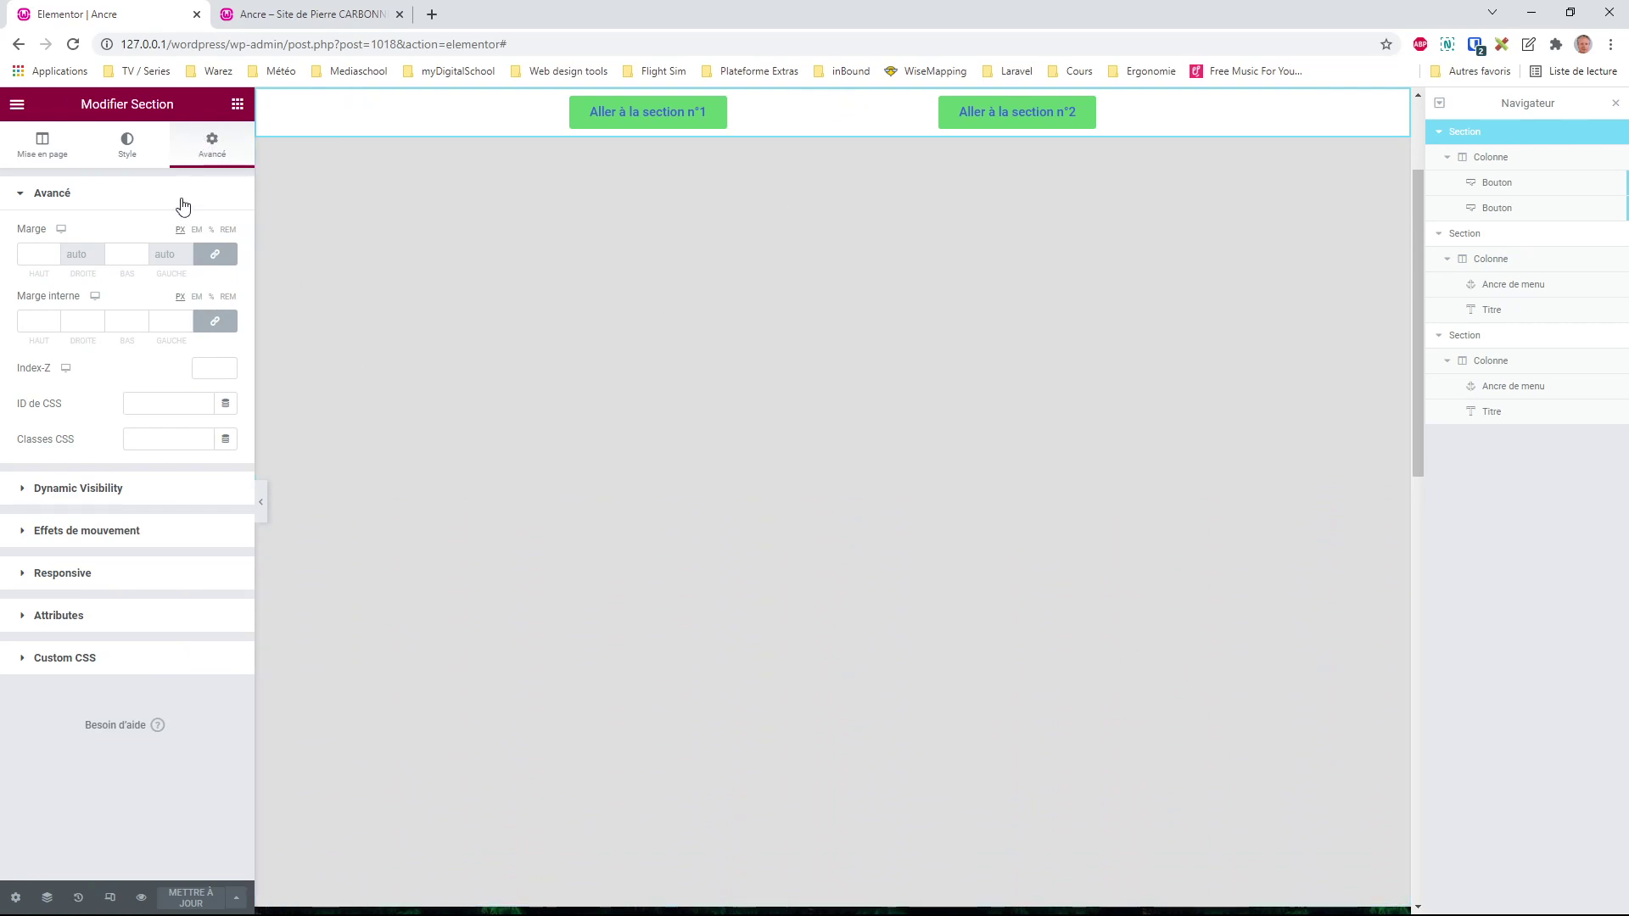
pyautogui.click(96, 531)
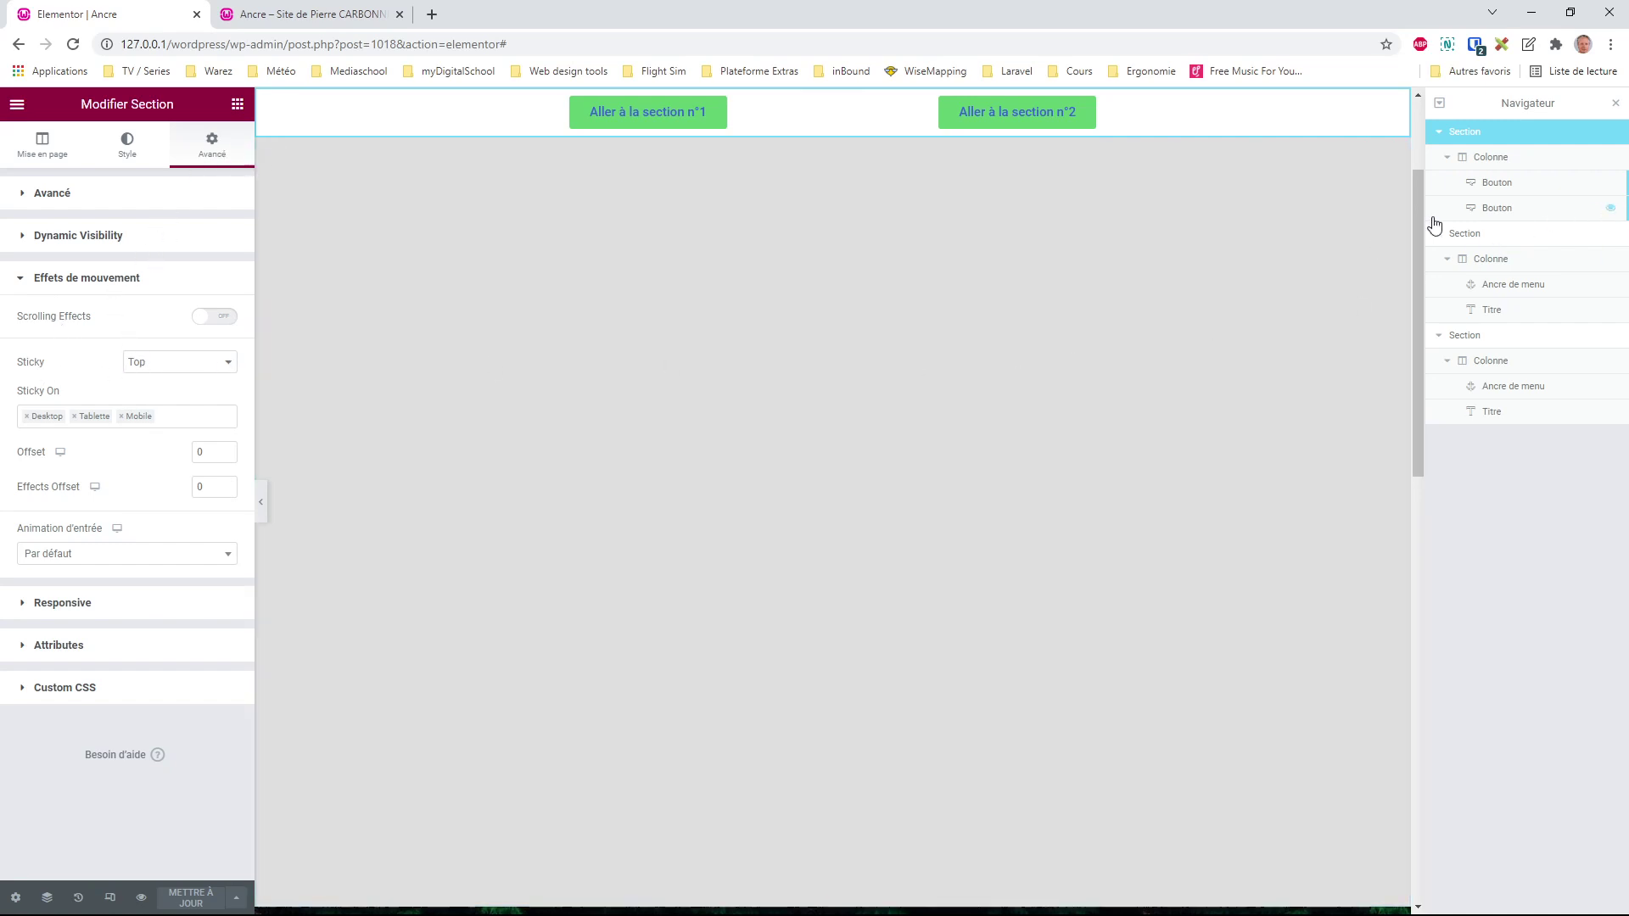
pyautogui.moveTo(1420, 212)
pyautogui.mouseDown()
pyautogui.moveTo(1382, 526)
pyautogui.moveTo(1371, 414)
pyautogui.moveTo(1392, 164)
pyautogui.moveTo(1391, 427)
pyautogui.moveTo(1398, 140)
pyautogui.moveTo(1411, 328)
pyautogui.moveTo(1411, 206)
pyautogui.mouseUp()
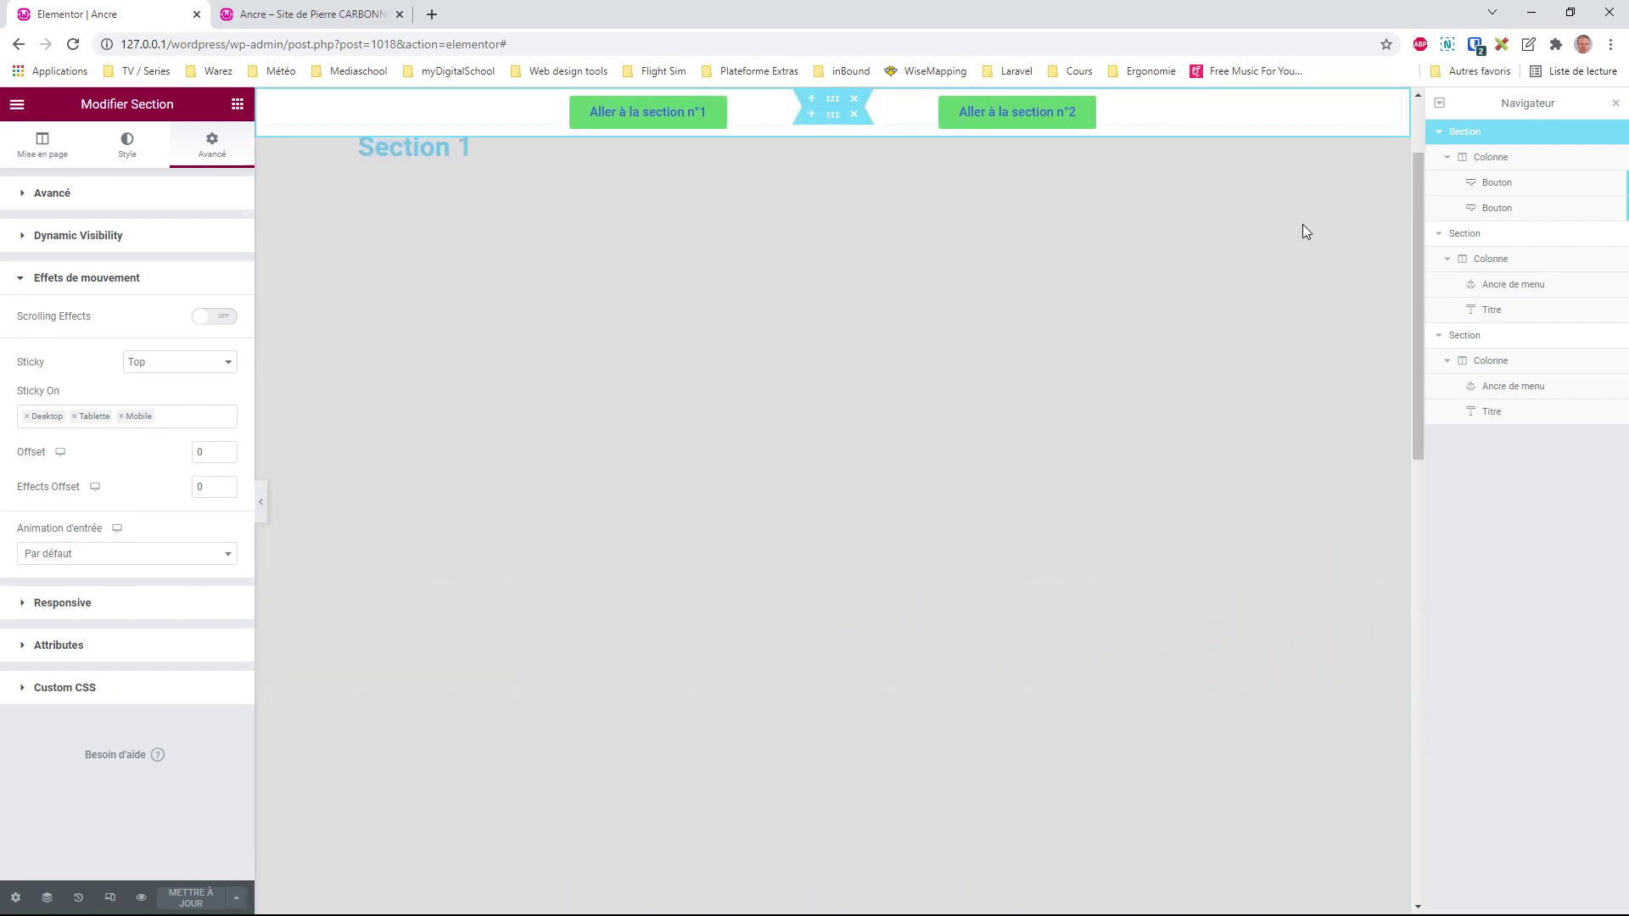
# Examine the width and positioning settings of the "Aller à la section n°1" button.
pyautogui.click(720, 112)
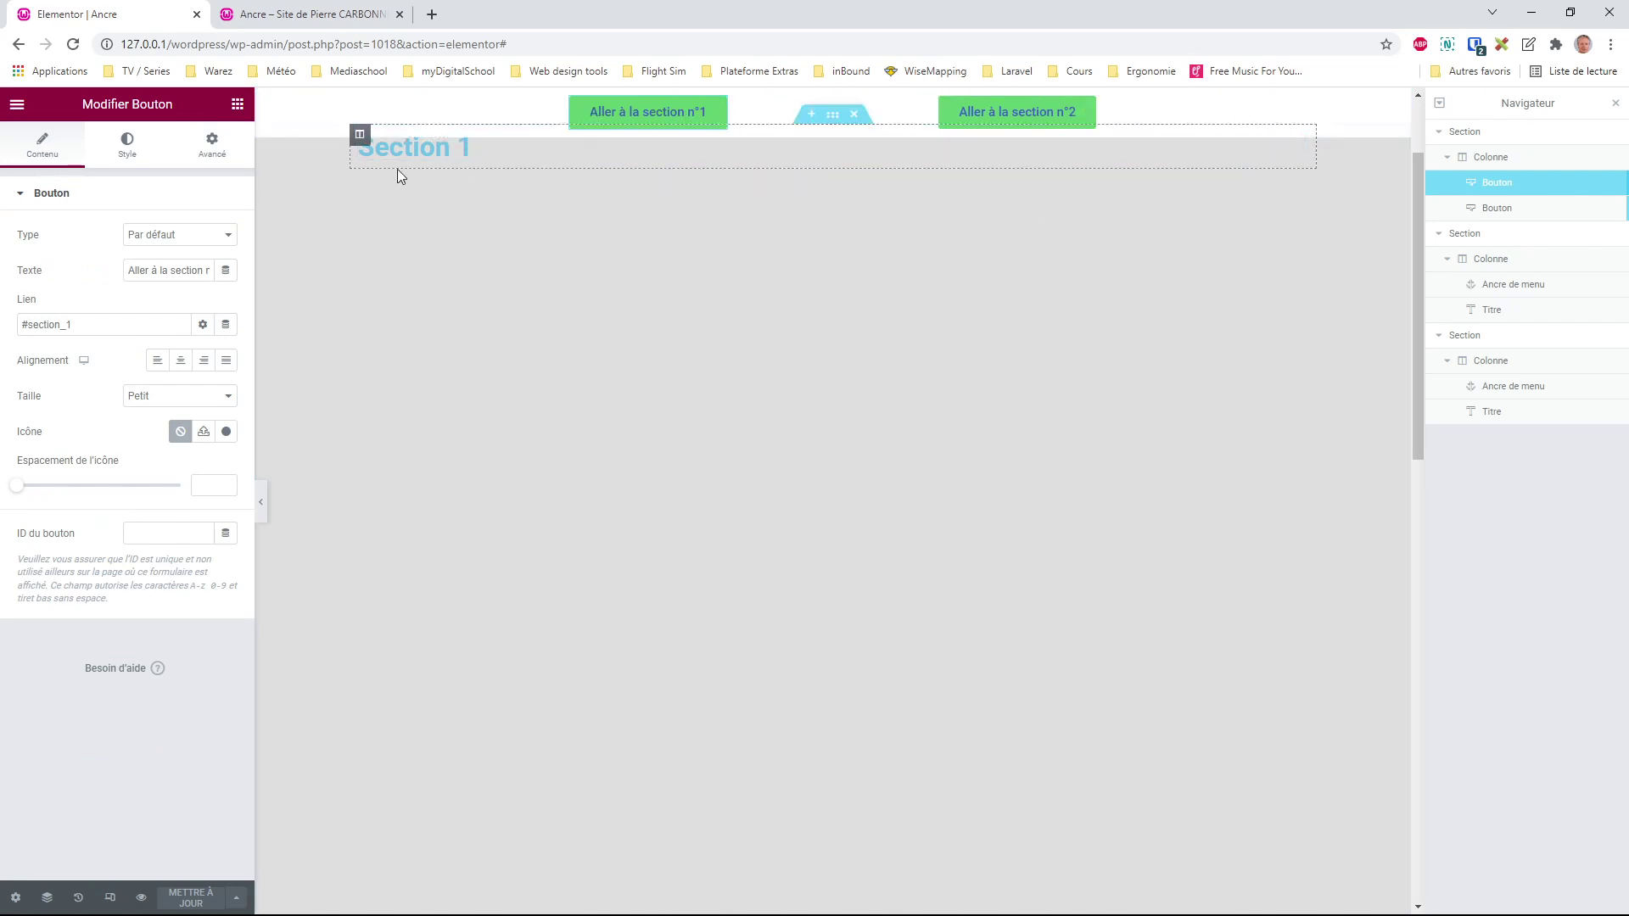
pyautogui.click(238, 103)
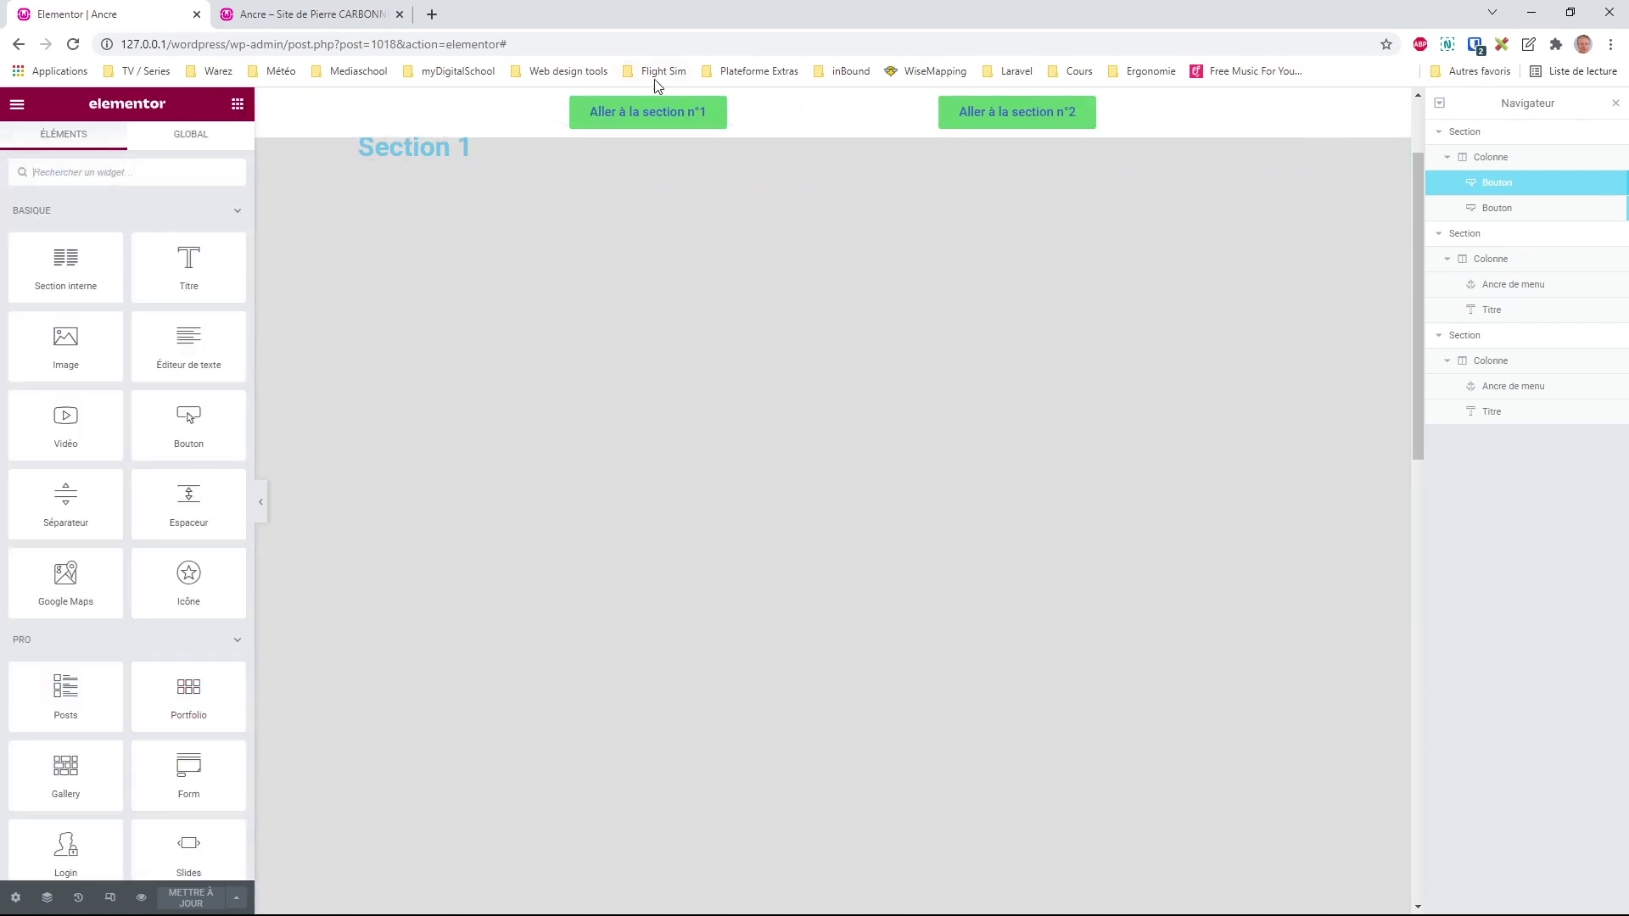
pyautogui.click(720, 114)
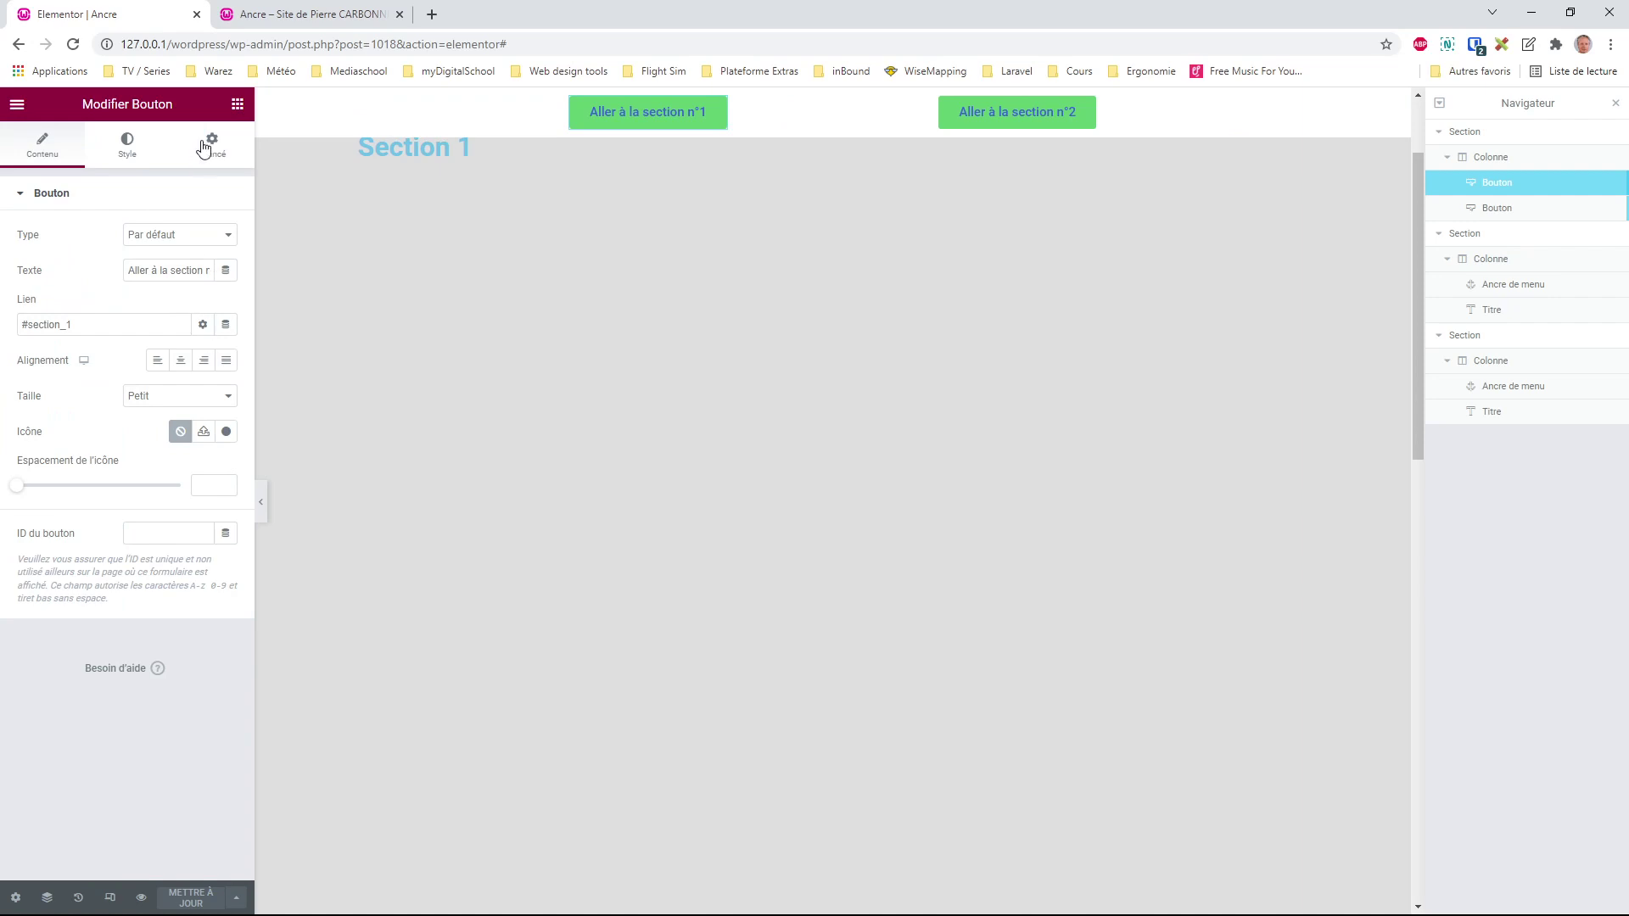
pyautogui.click(214, 154)
pyautogui.click(83, 715)
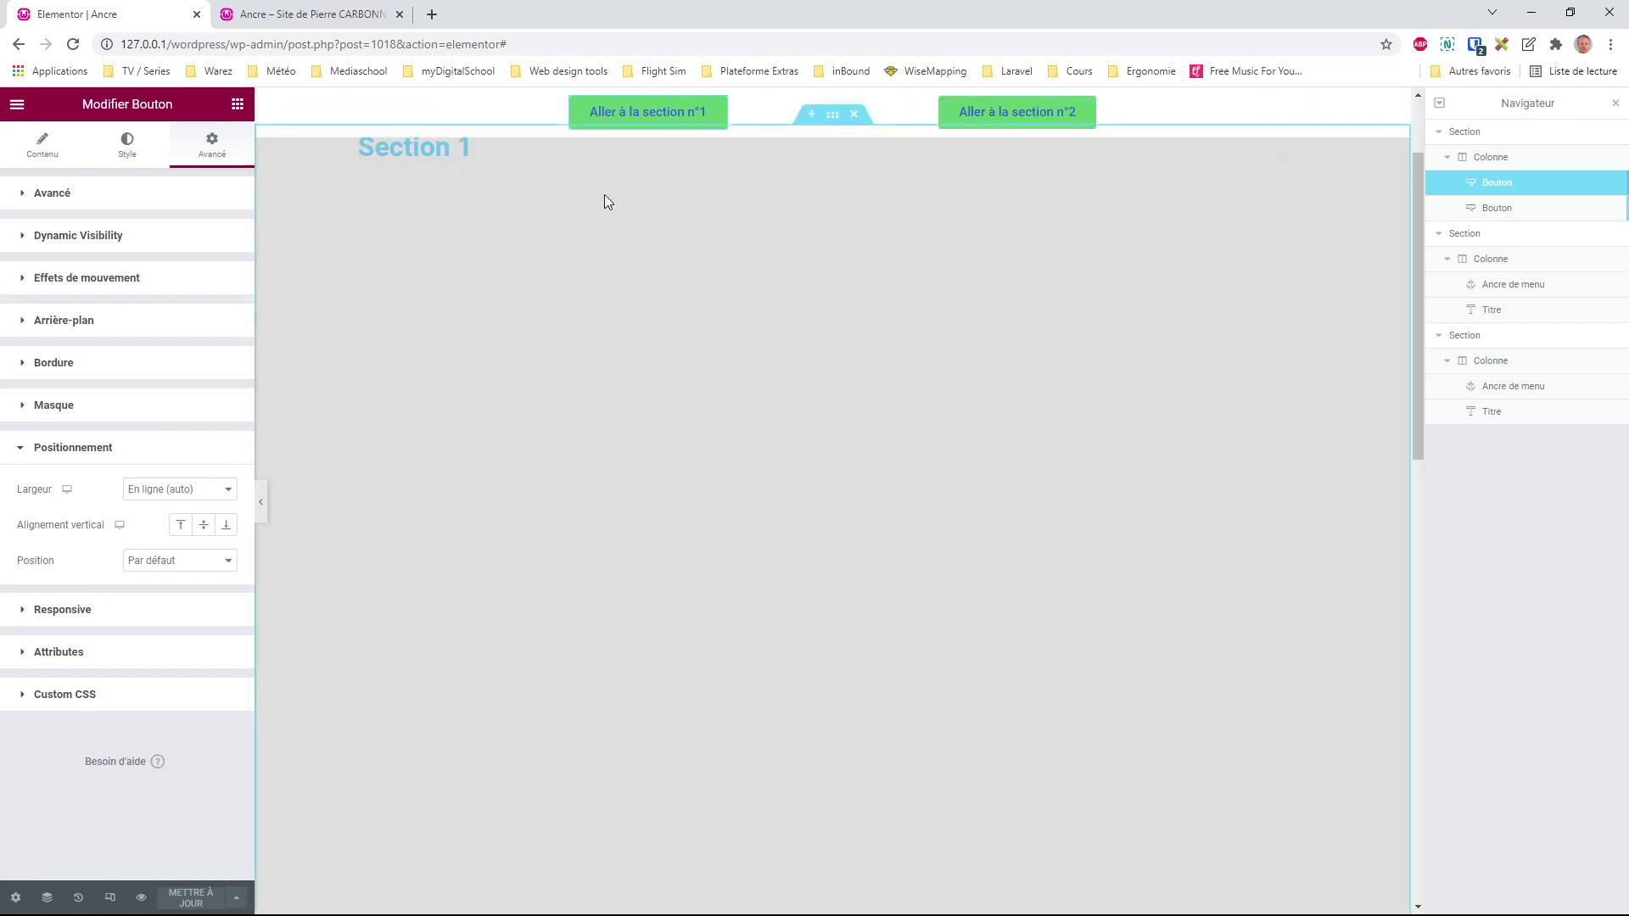
# Examine the horizontal alignment setting of the column that contains the two buttons.
pyautogui.click(360, 101)
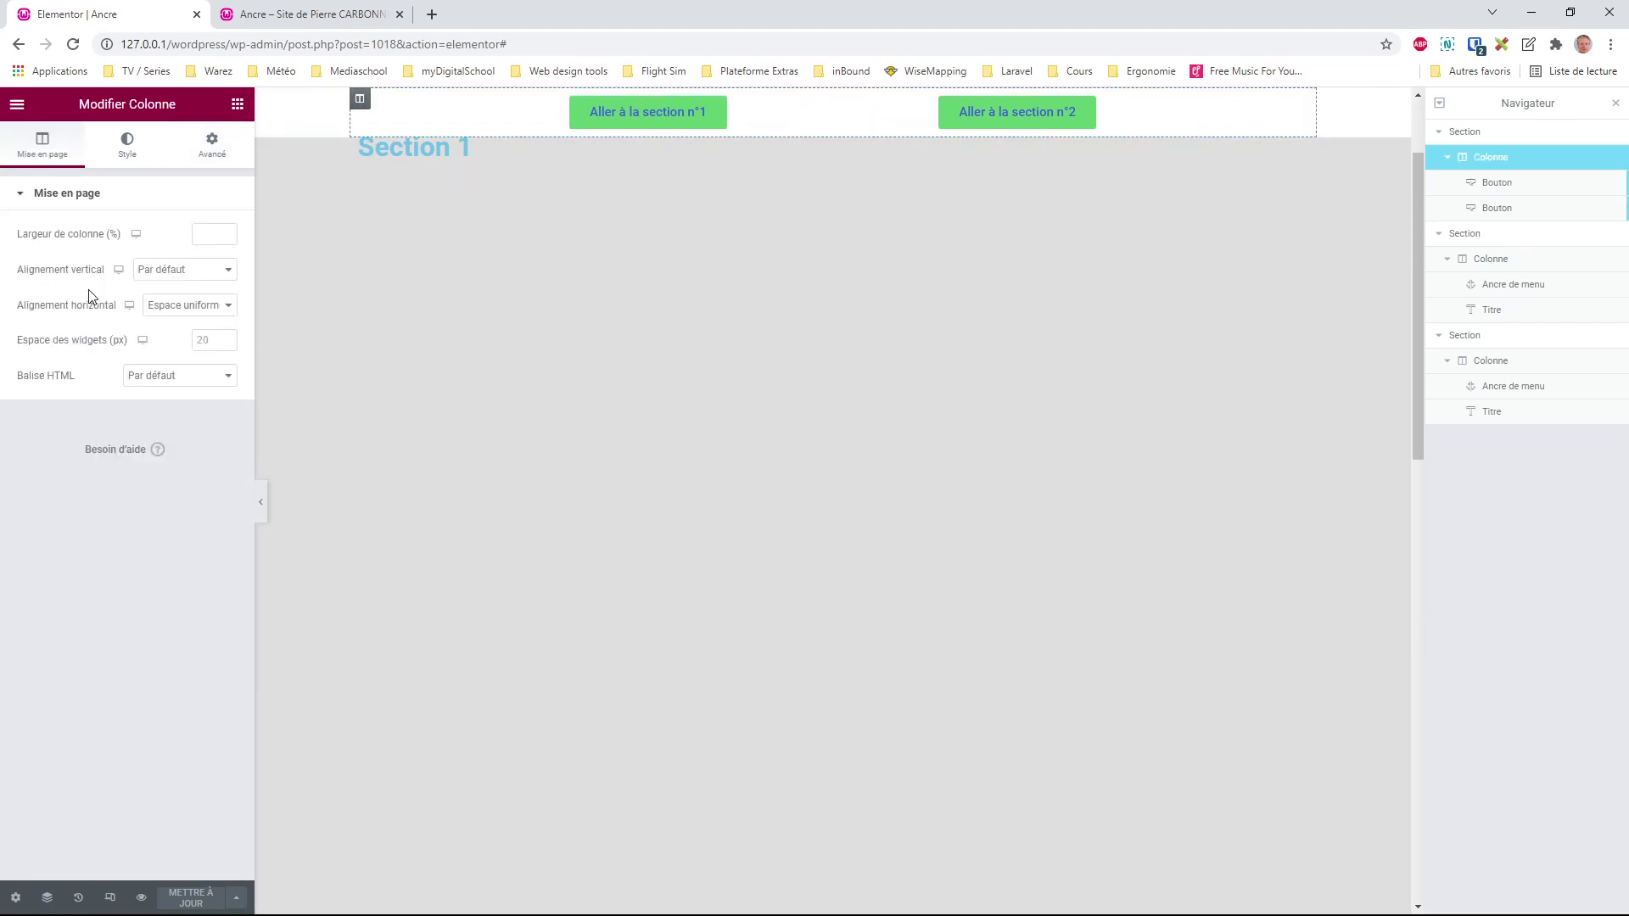
pyautogui.moveTo(39, 312); pyautogui.dragTo(100, 307)
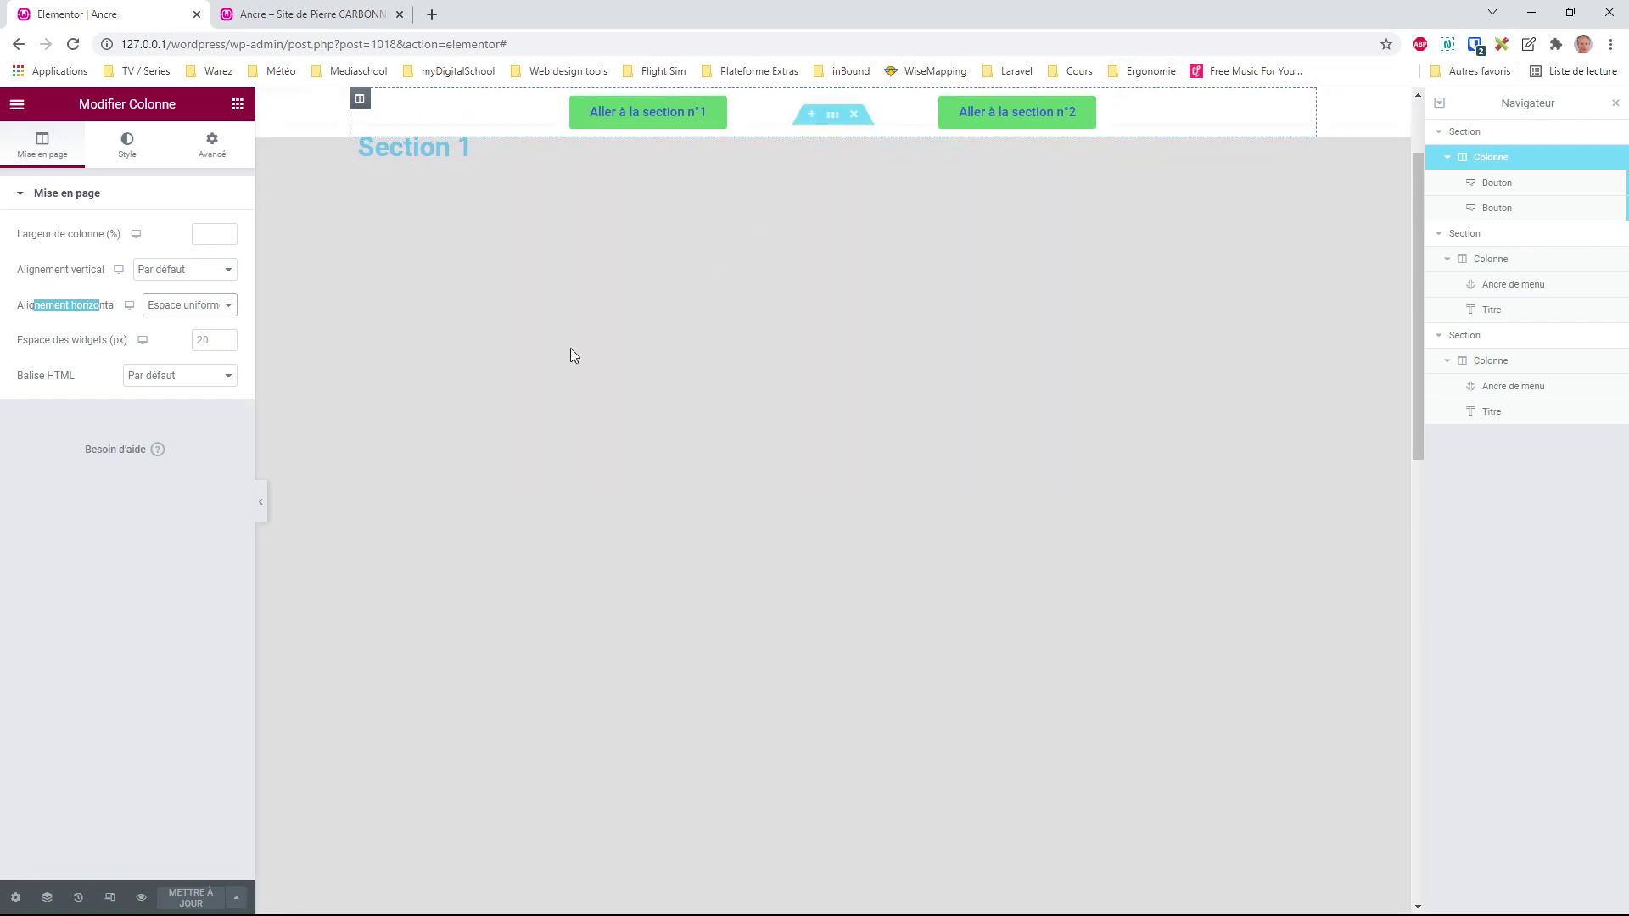
pyautogui.click(146, 555)
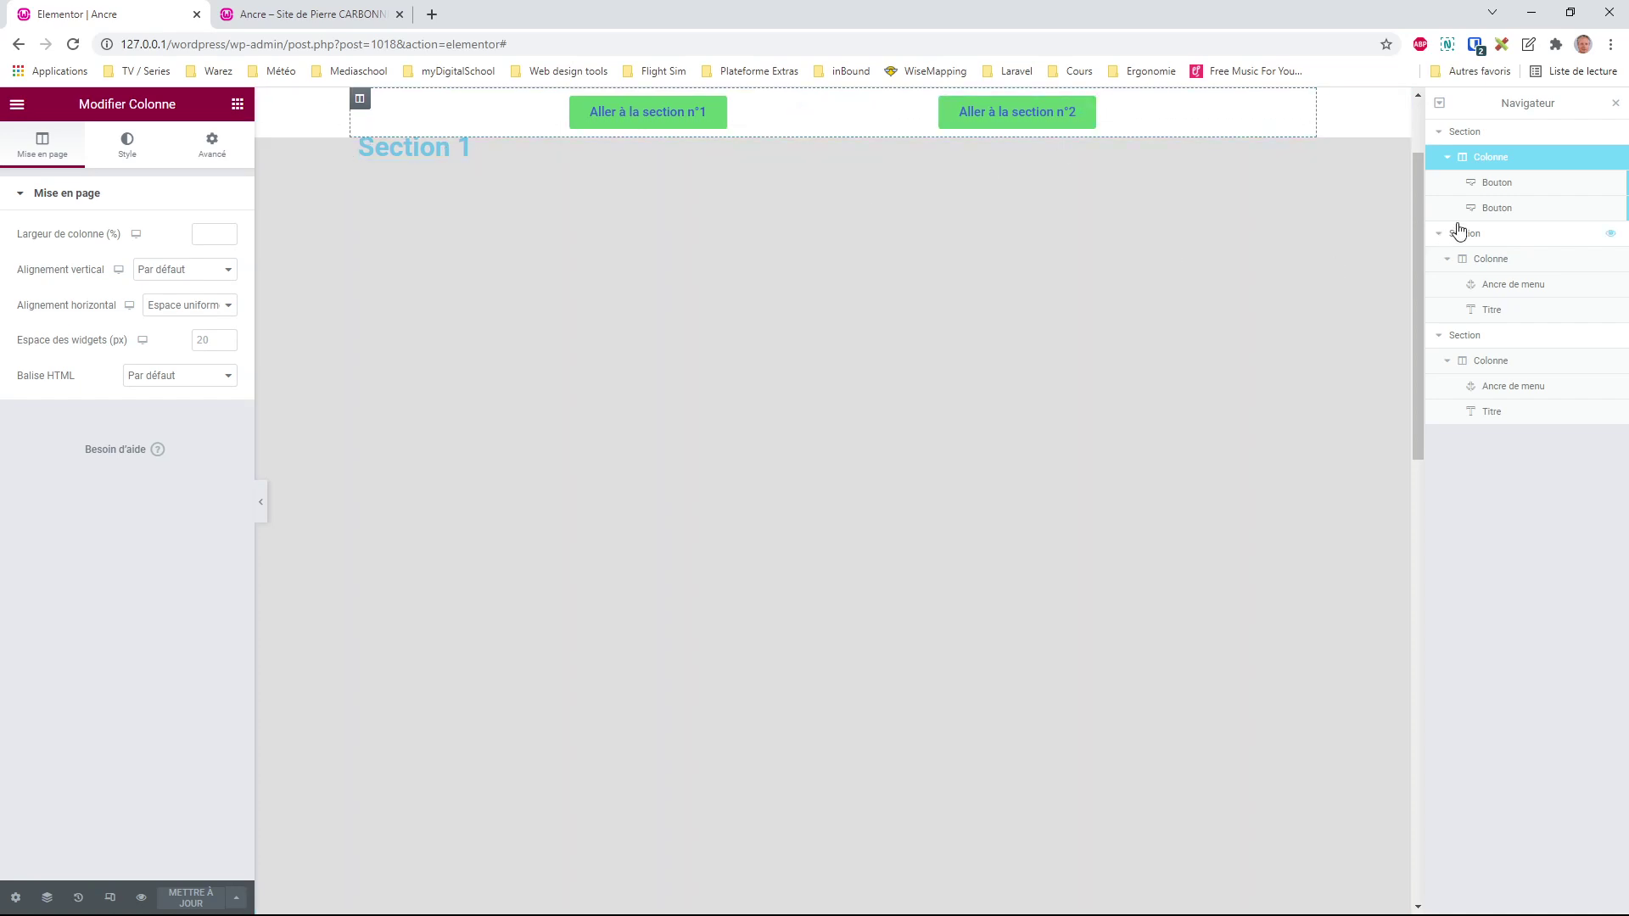
# Return to the start of the page and examine the link of the "Aller à la section n°1" button.
pyautogui.moveTo(1417, 212); pyautogui.dragTo(1397, 167)
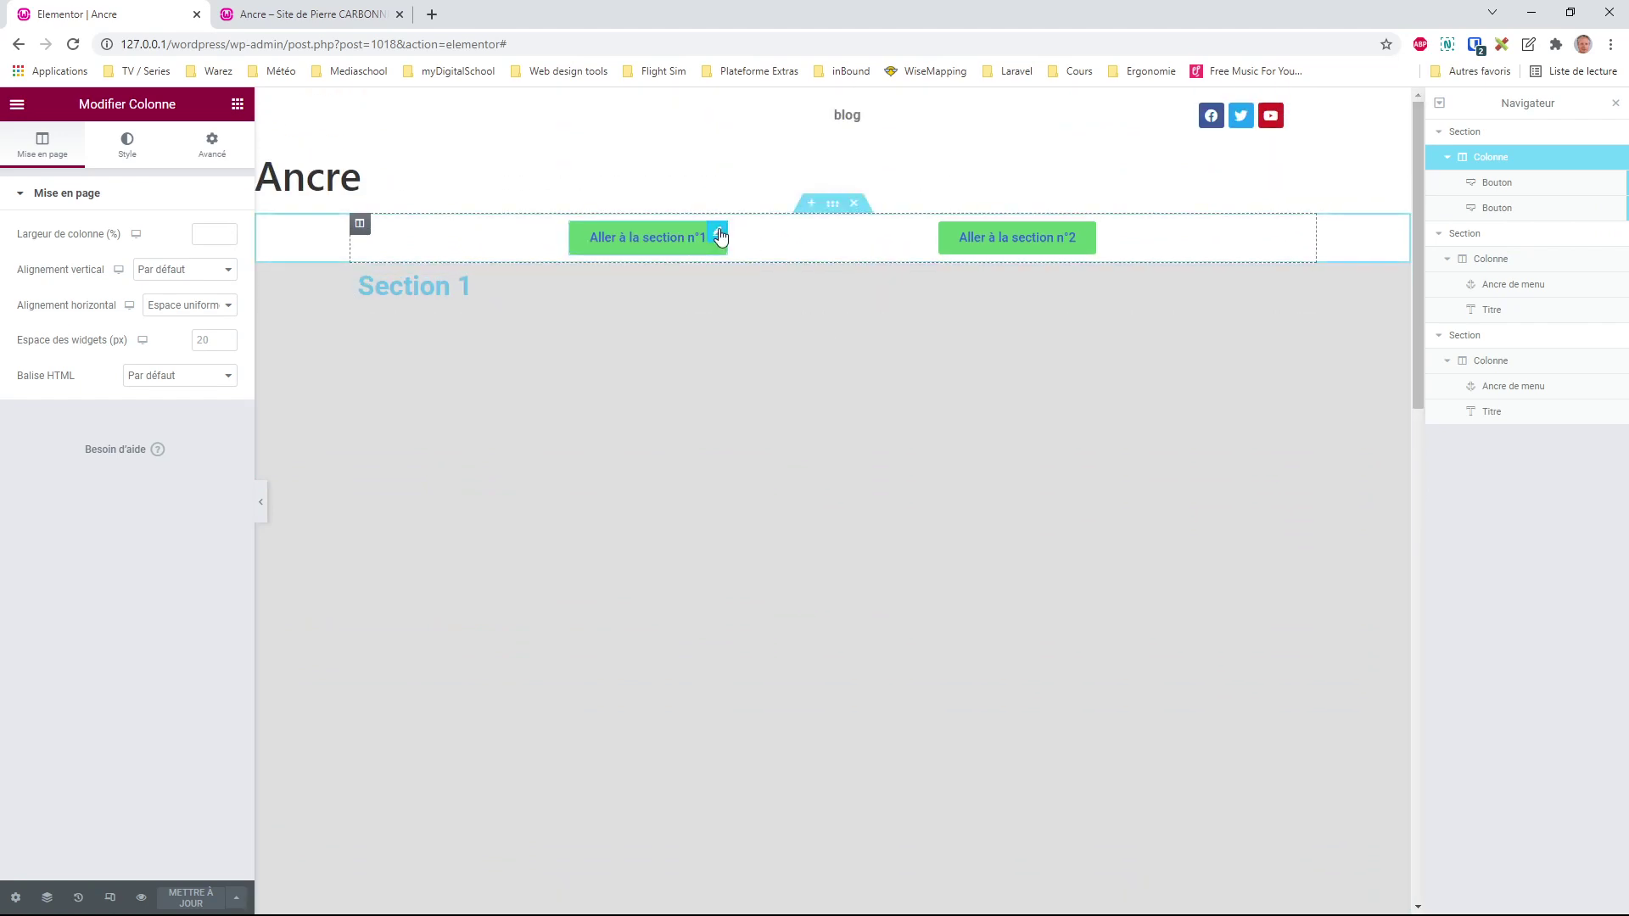
pyautogui.click(718, 235)
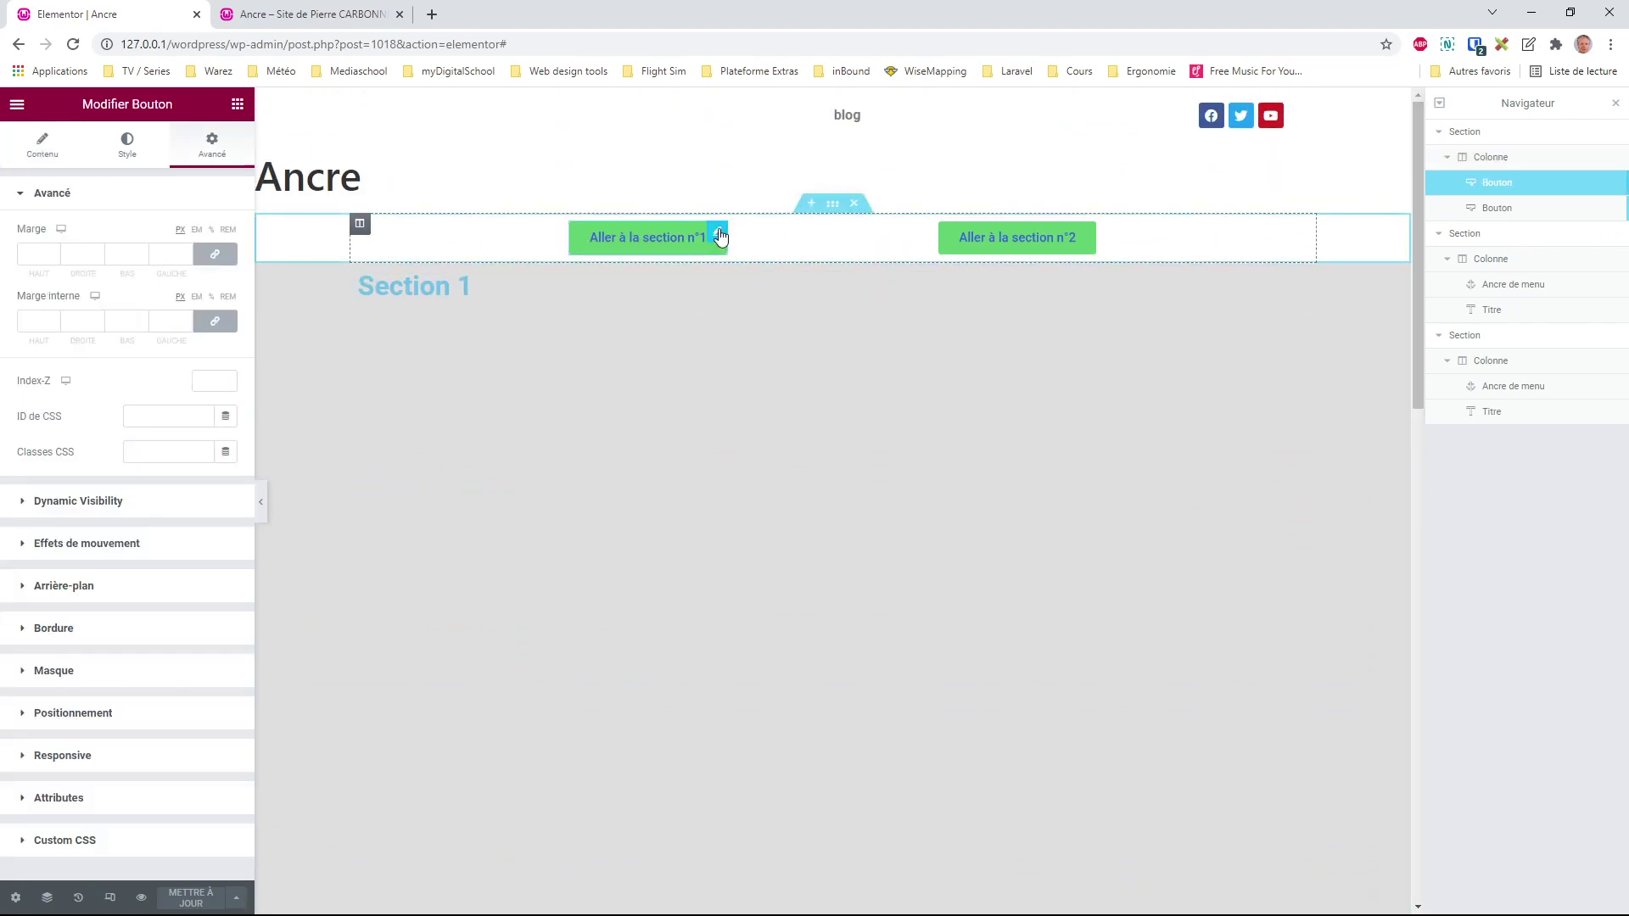
pyautogui.click(35, 150)
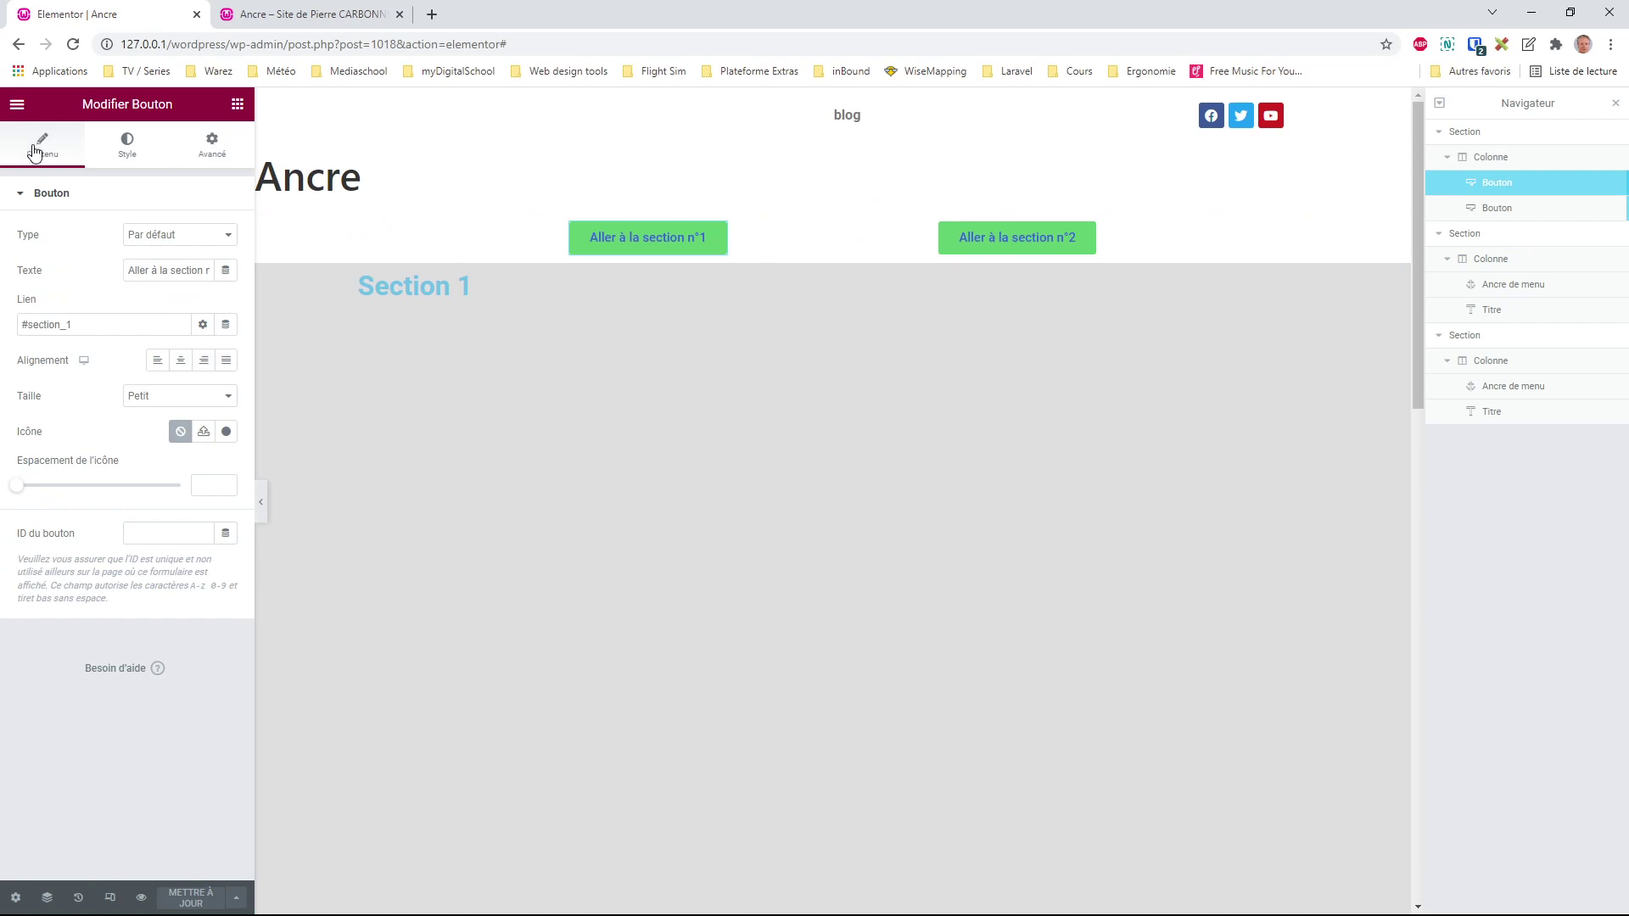
pyautogui.click(84, 327)
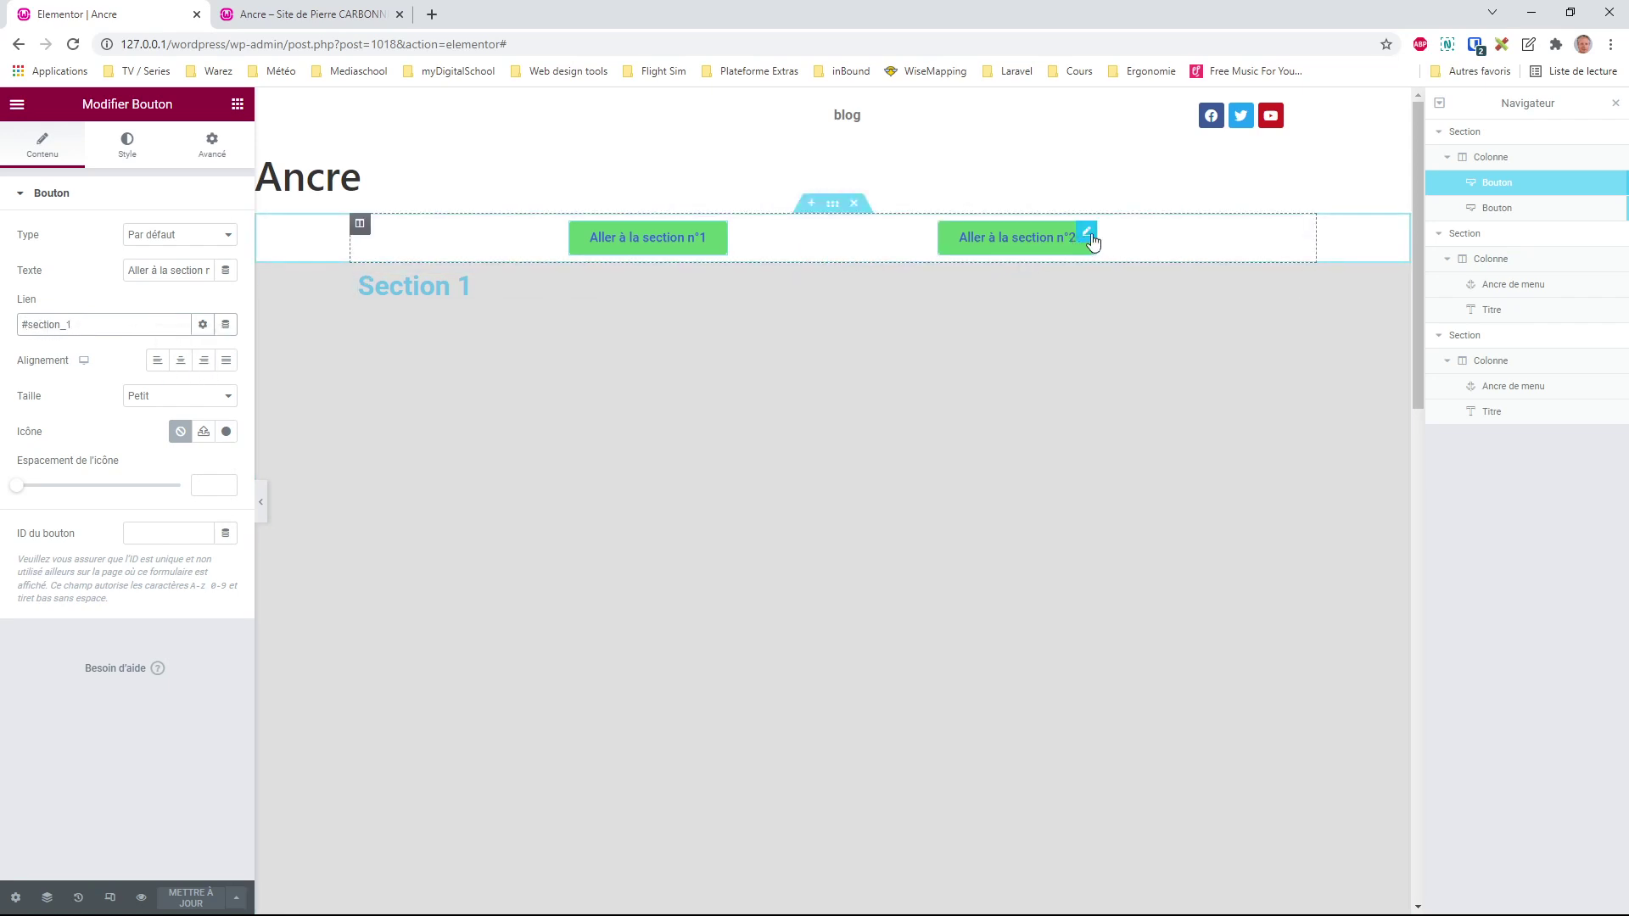
# Compare the link of the "Aller à la section n°2" button with the ID of the menu anchor in section 2.
pyautogui.click(1089, 235)
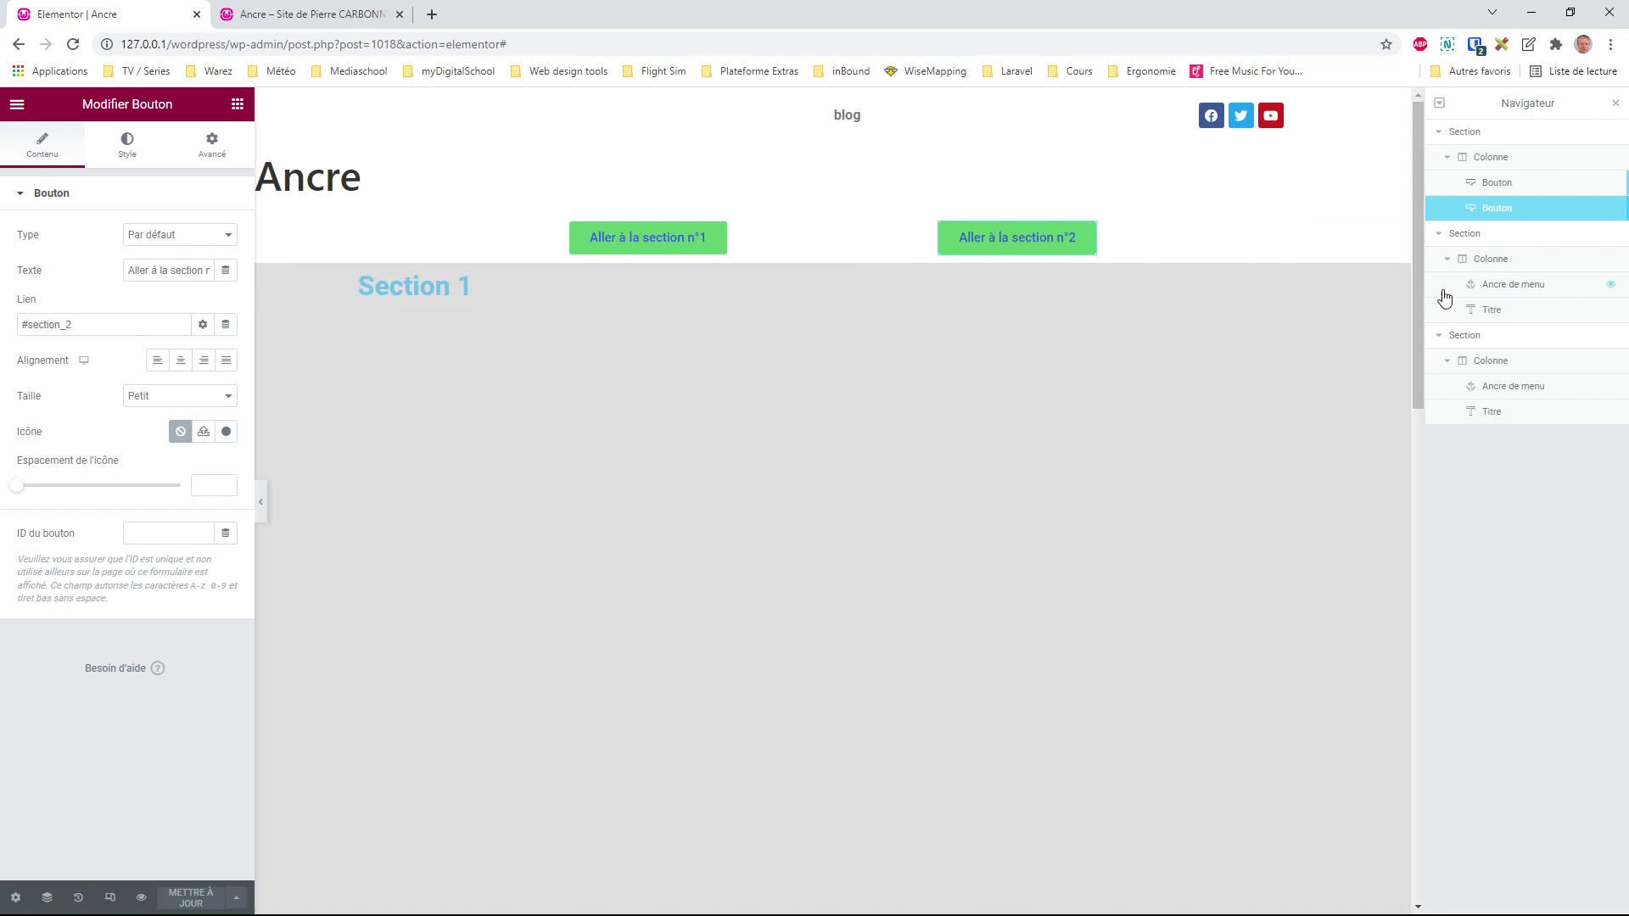
pyautogui.moveTo(1412, 282); pyautogui.dragTo(1417, 380)
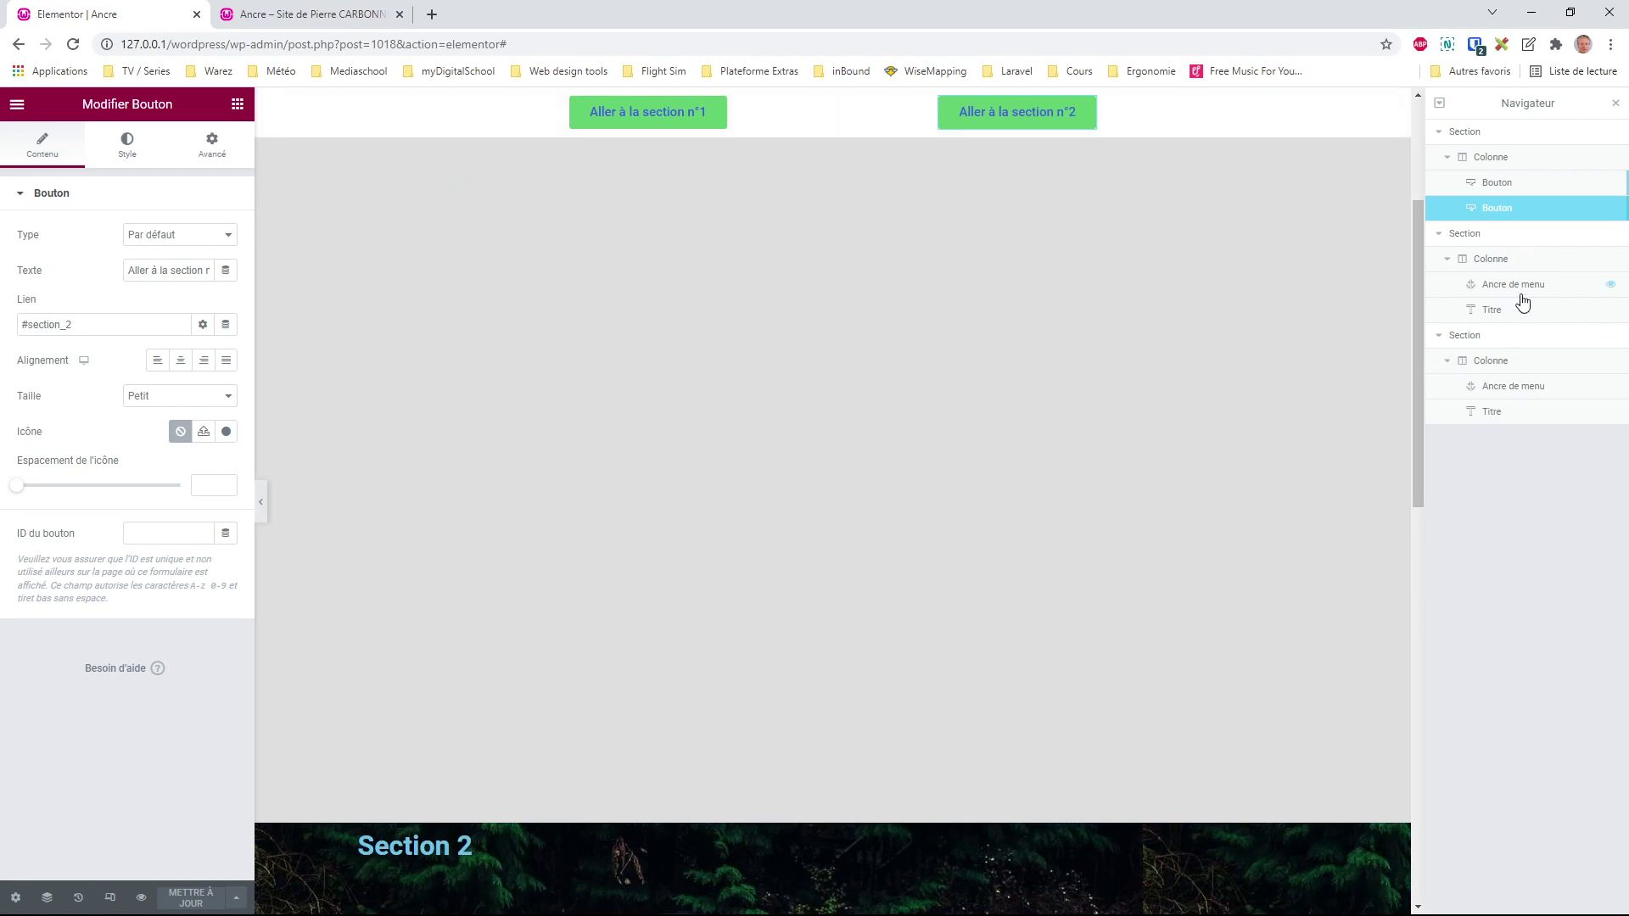
pyautogui.moveTo(1419, 309); pyautogui.dragTo(1393, 562)
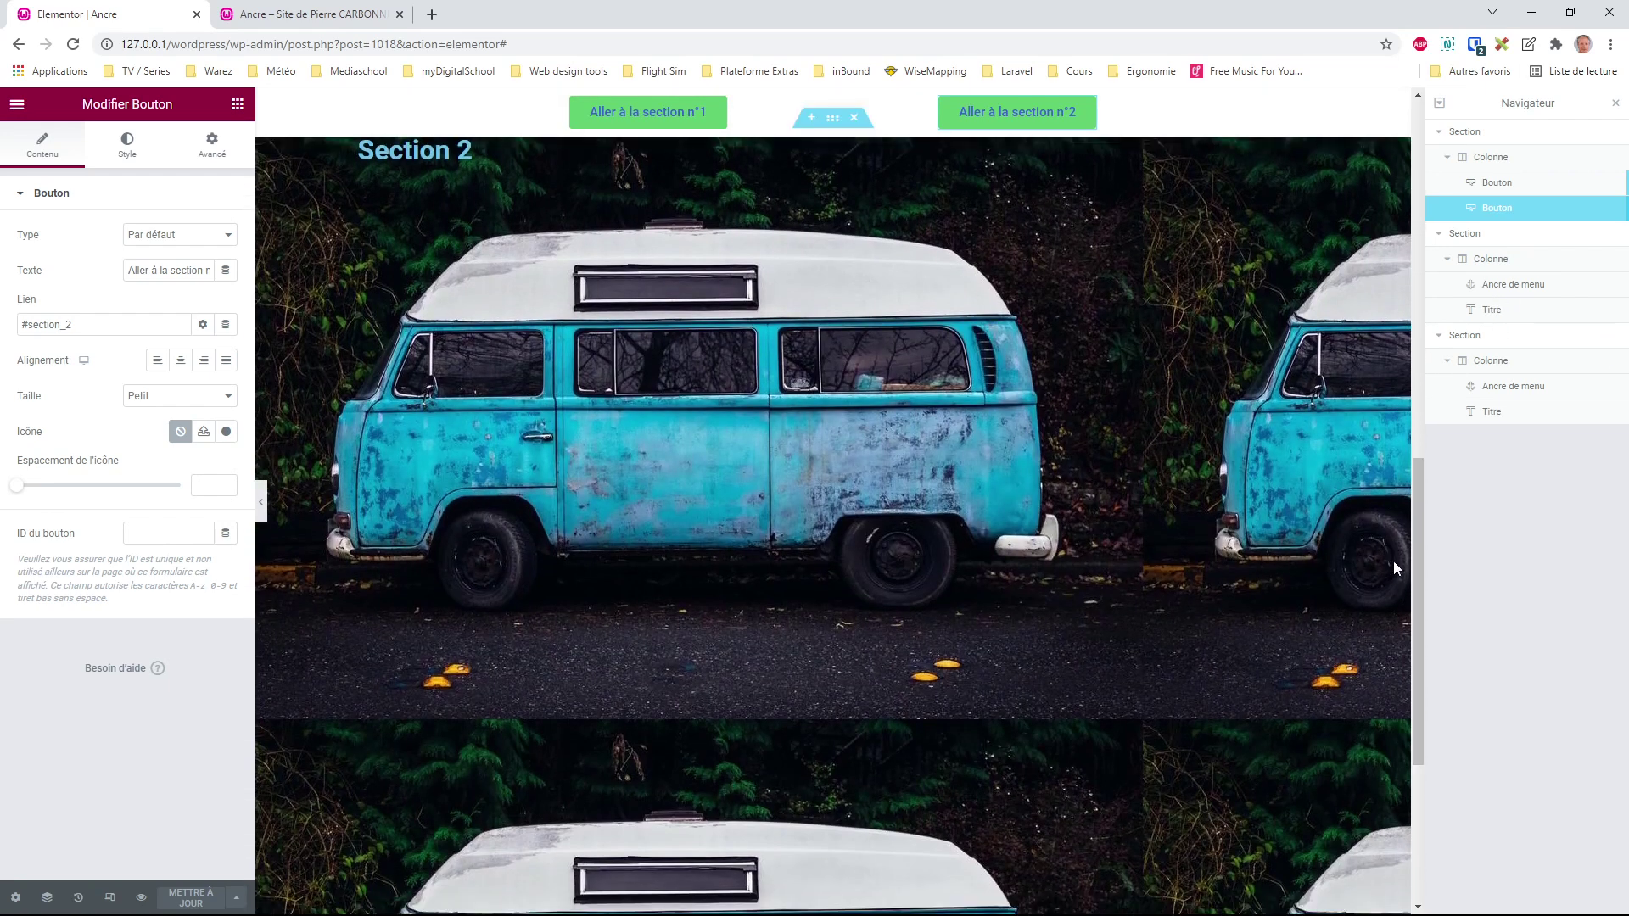
pyautogui.click(1506, 393)
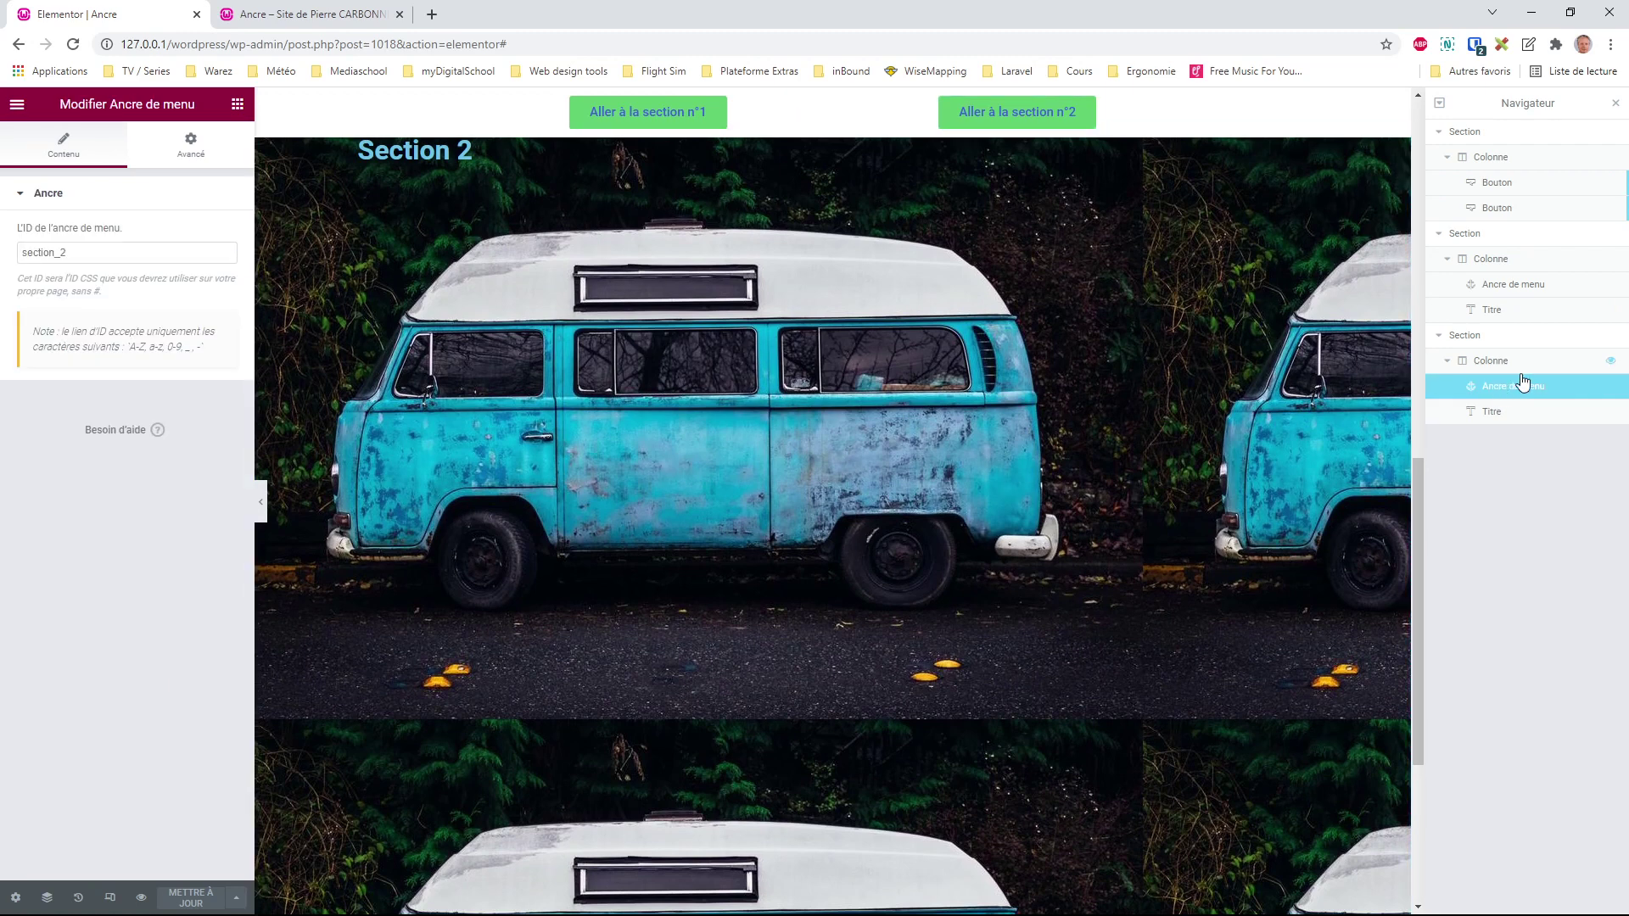
pyautogui.doubleClick(40, 257)
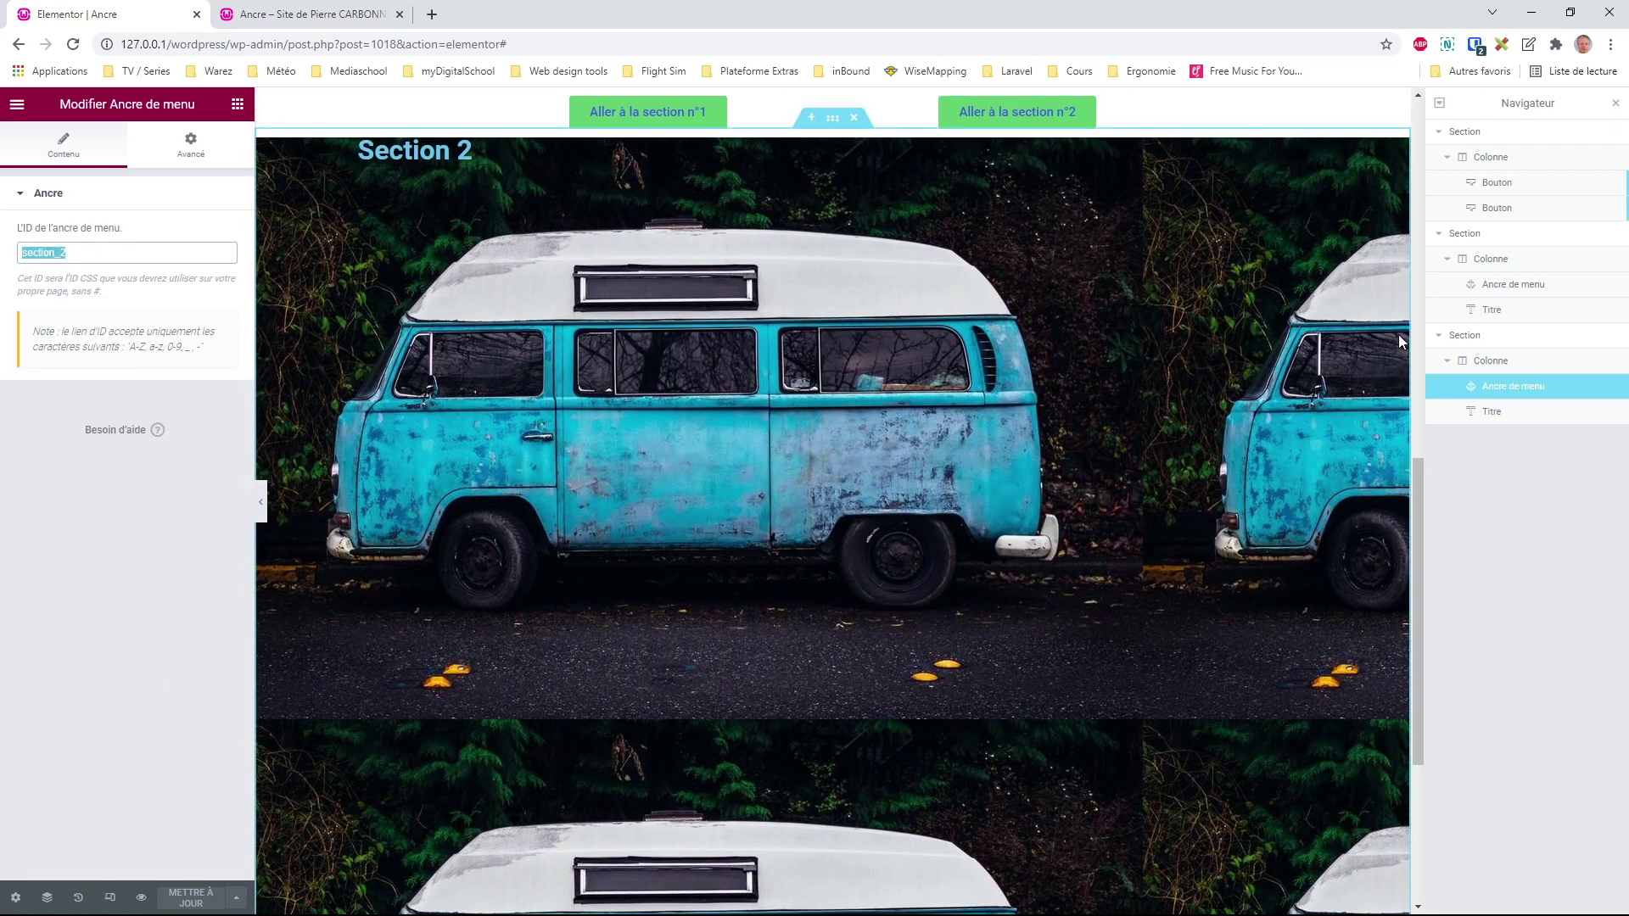
# Preview the page and test the jumps between sections 1 and 2 with both buttons.
pyautogui.click(141, 897)
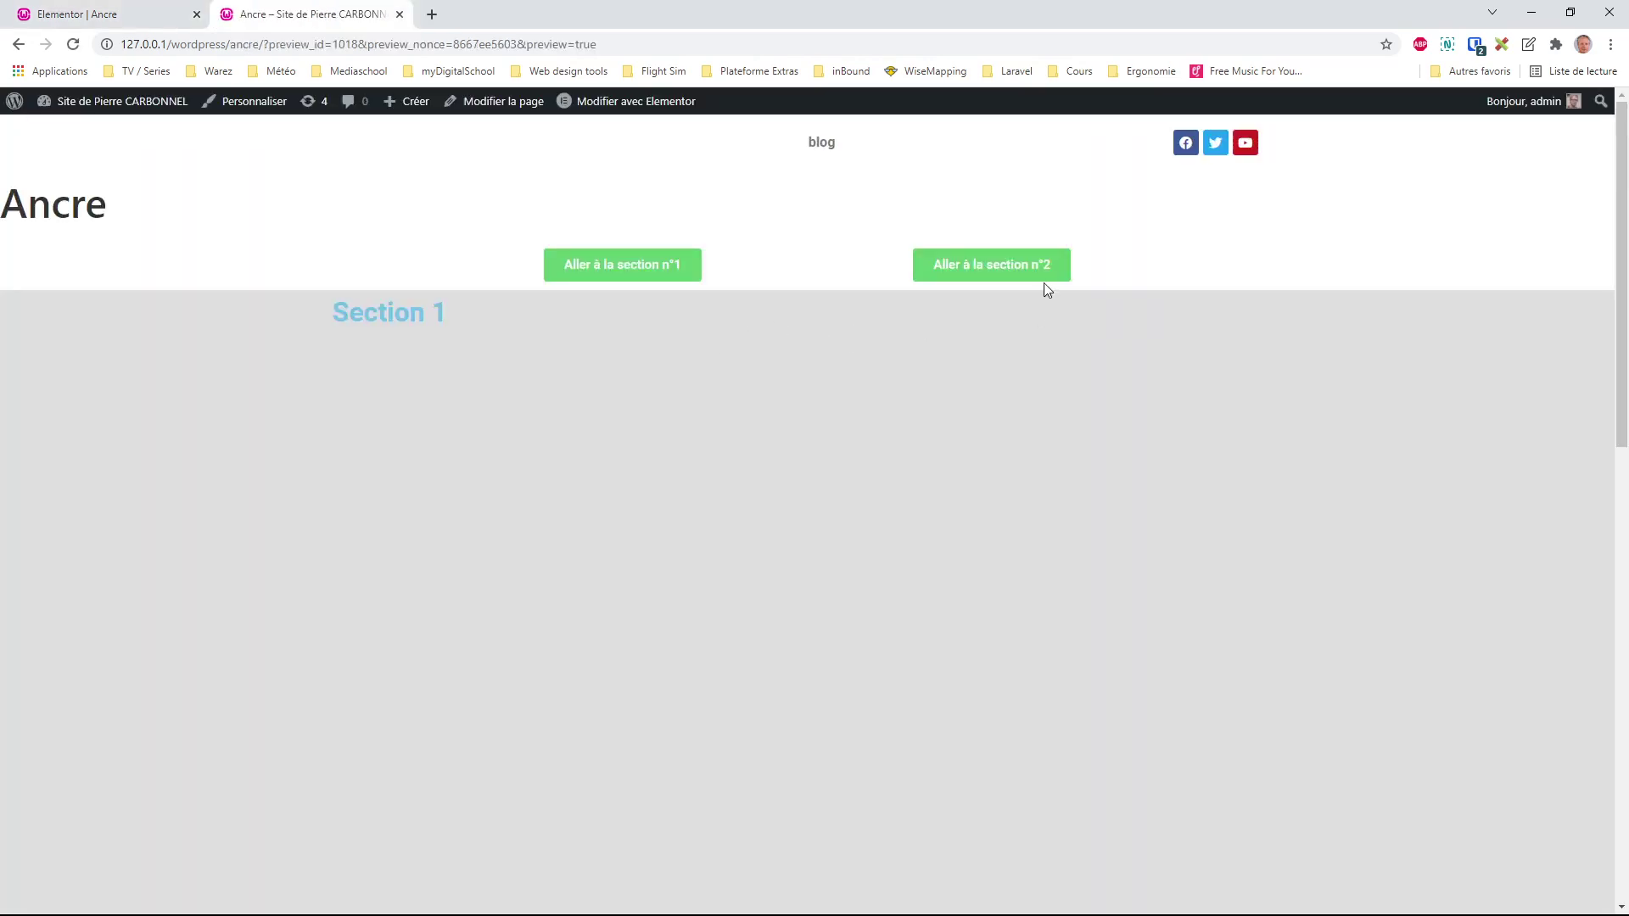
pyautogui.click(1039, 265)
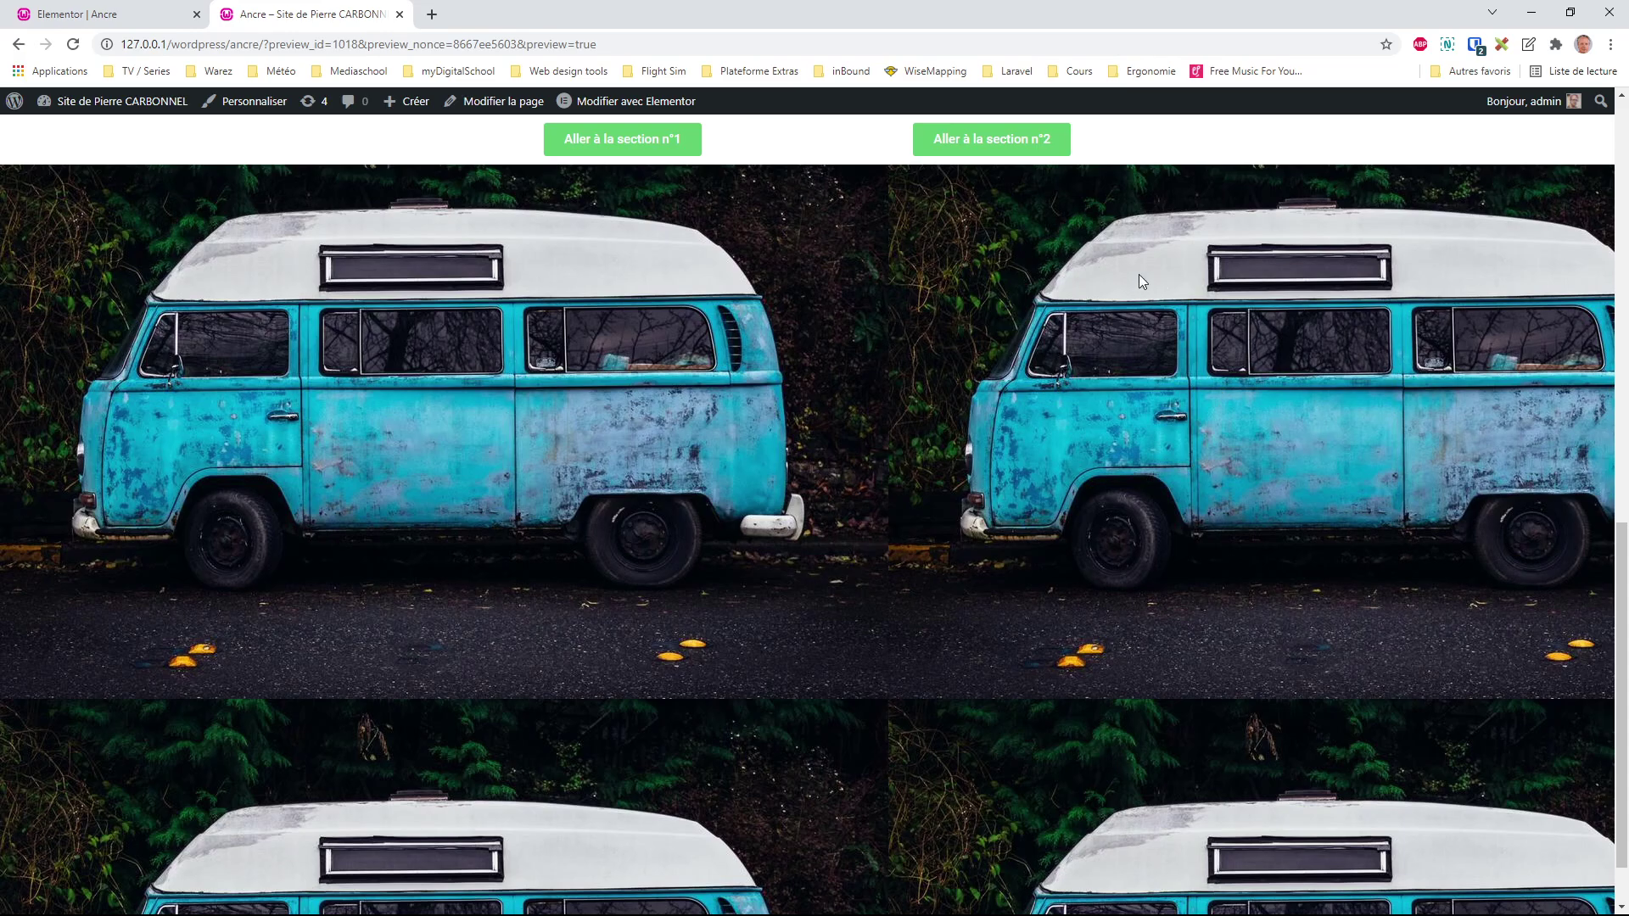
pyautogui.click(648, 144)
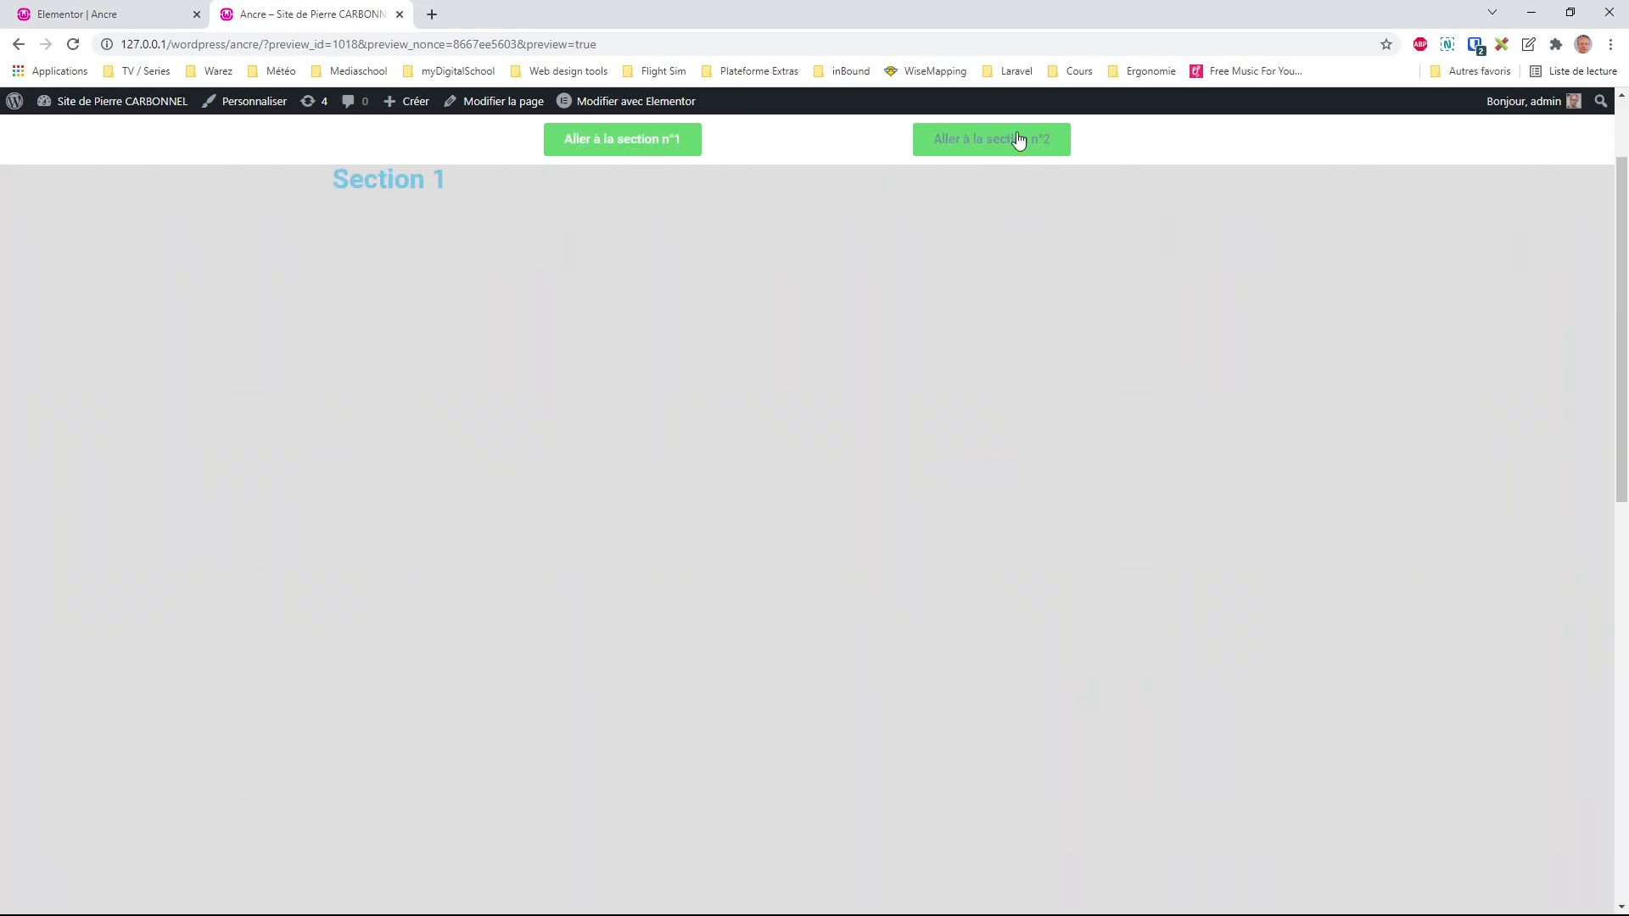
pyautogui.click(1018, 140)
pyautogui.click(648, 145)
# Return to the Elementor editor and open the link of the "Aller à la section n°1" button for editing before its # sign.
pyautogui.click(127, 19)
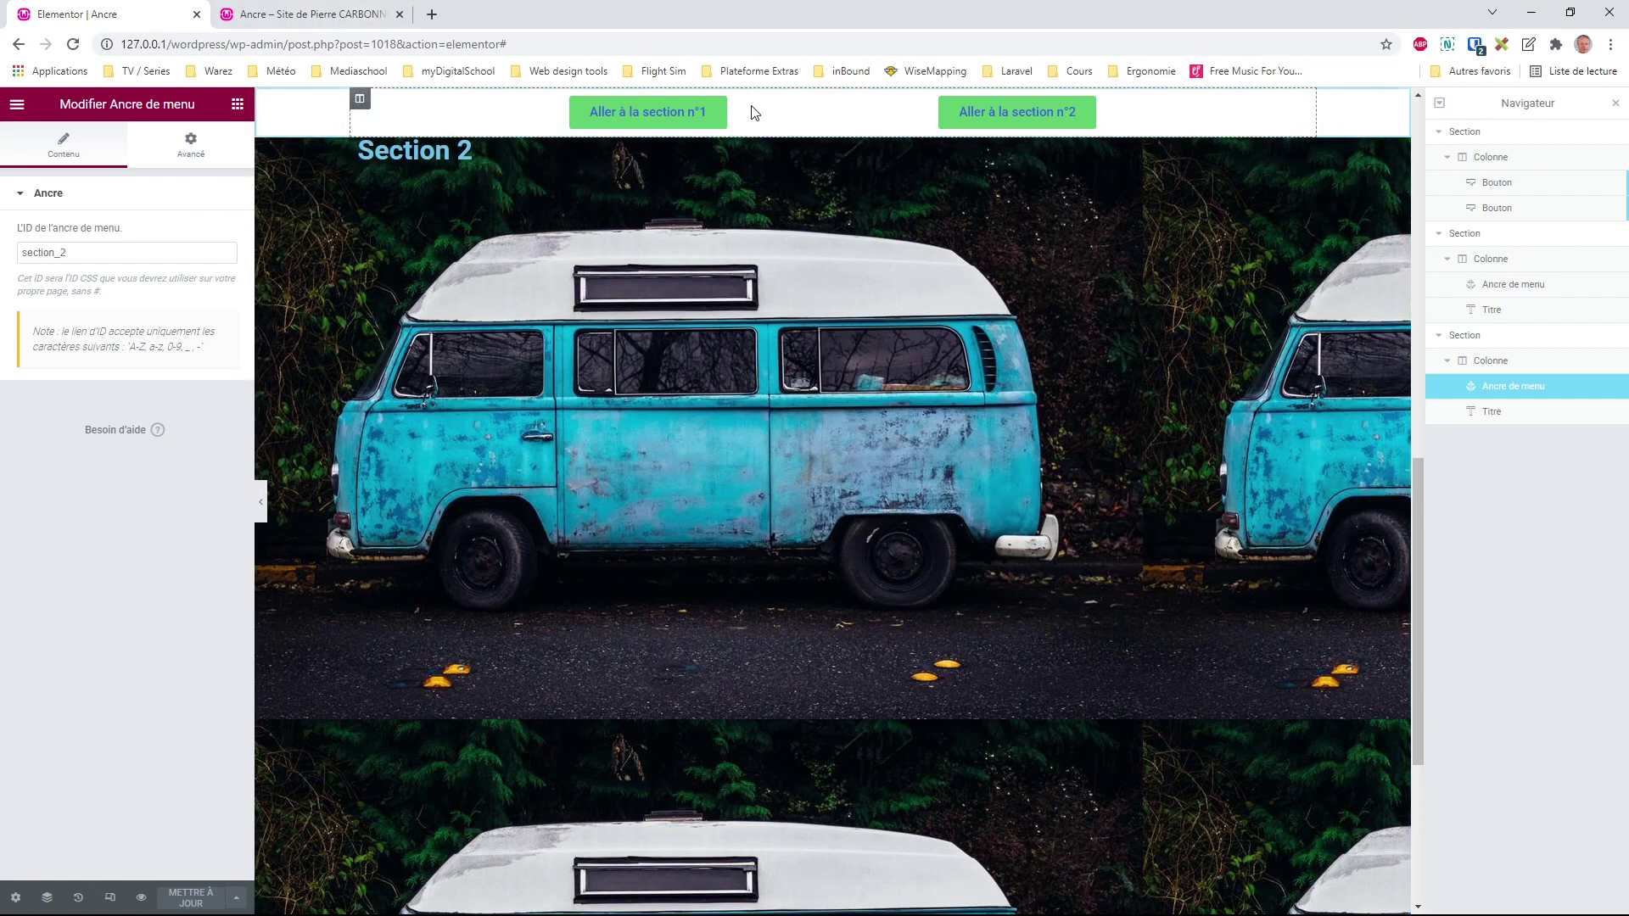
pyautogui.click(718, 109)
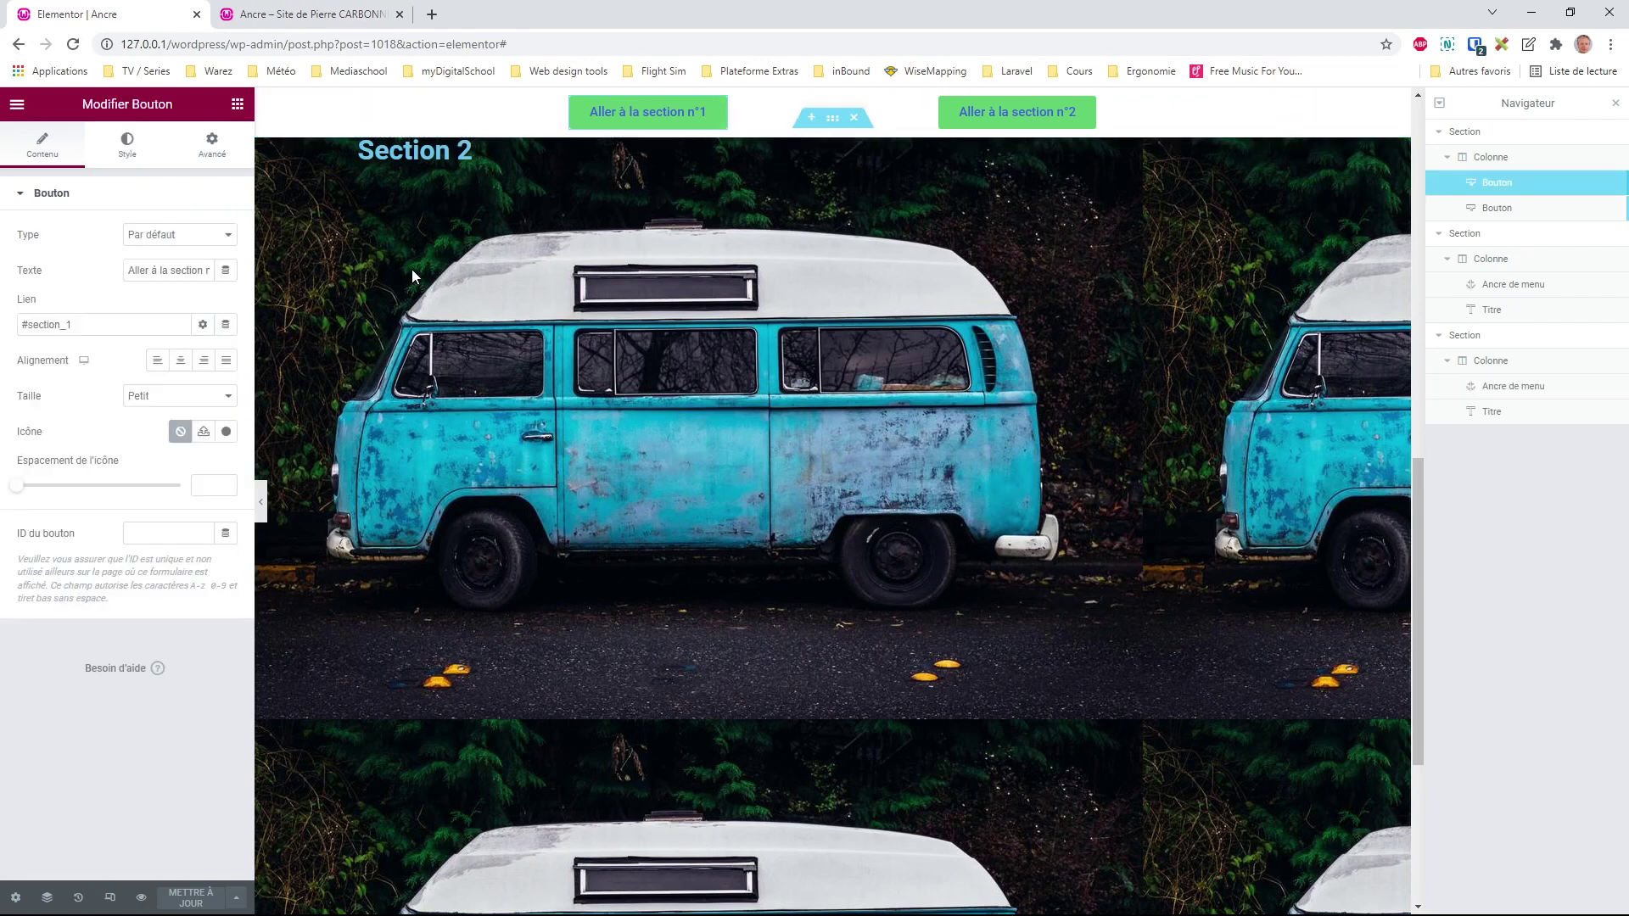
pyautogui.click(23, 325)
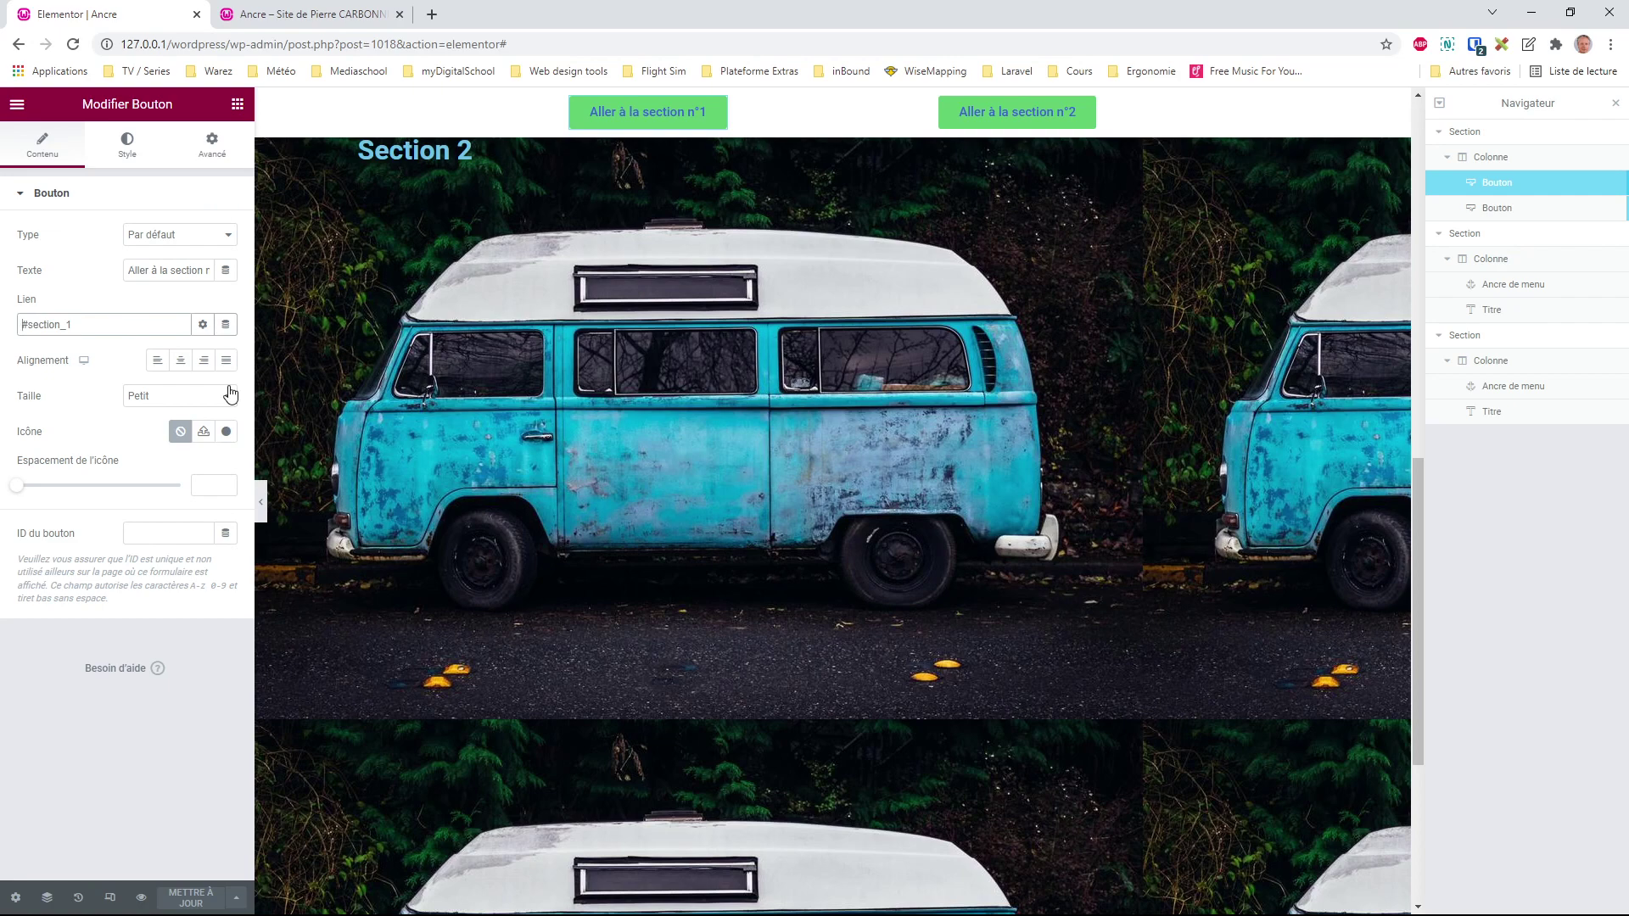
pyautogui.write('page')
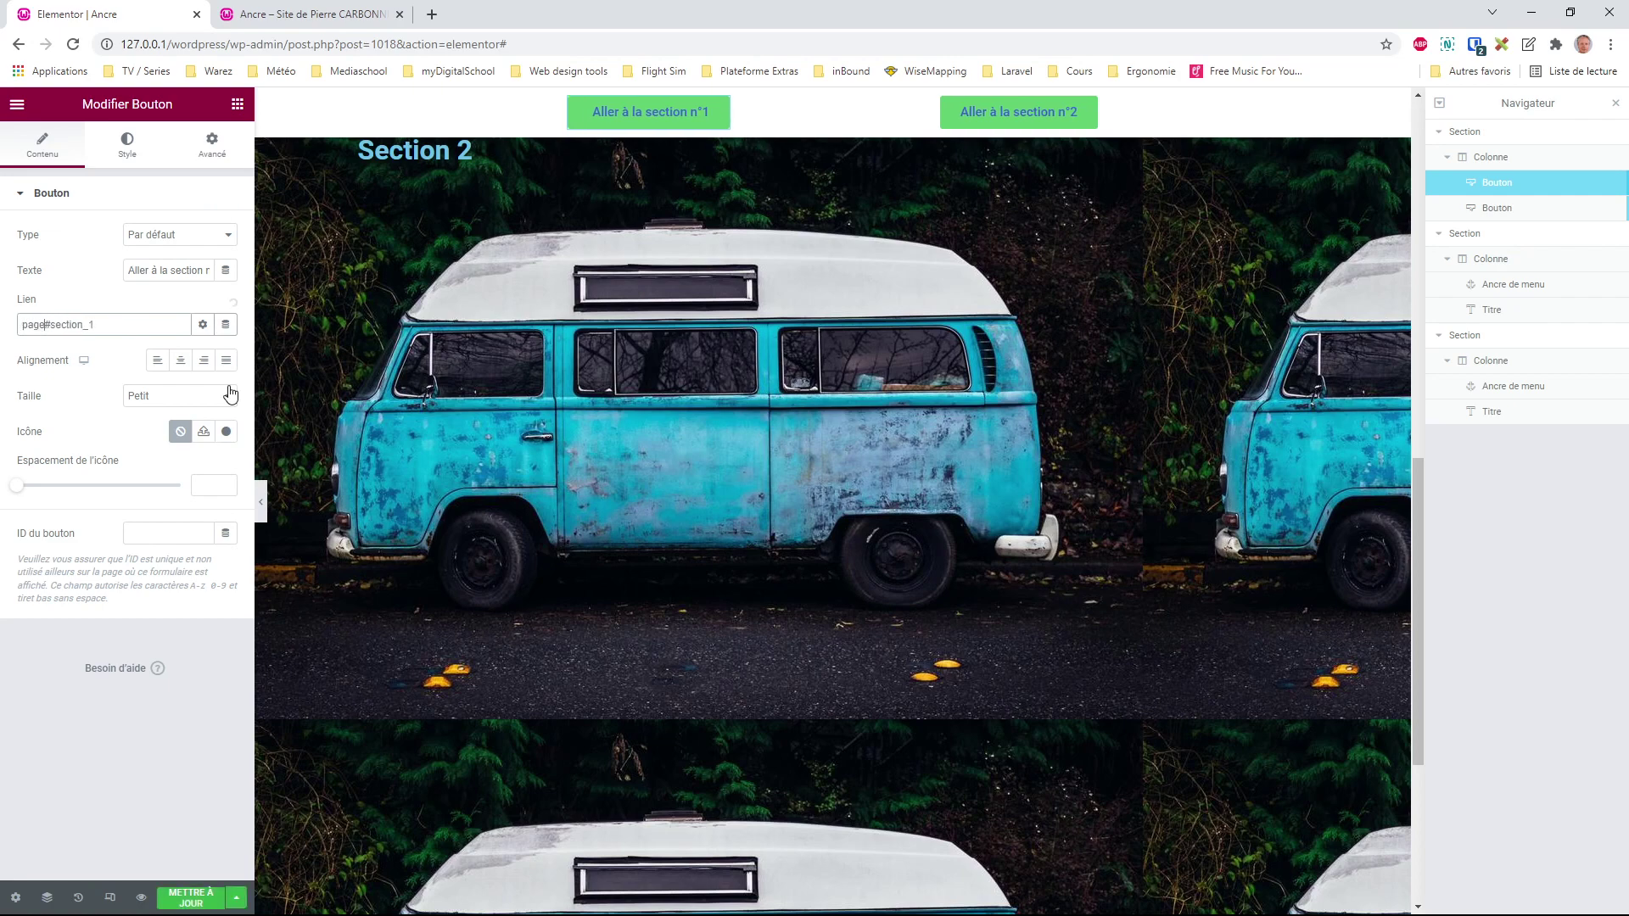
pyautogui.press('BackSpace')
pyautogui.press('BackSpace')
pyautogui.press('BackSpace')
pyautogui.press('BackSpace')
pyautogui.write('htt')
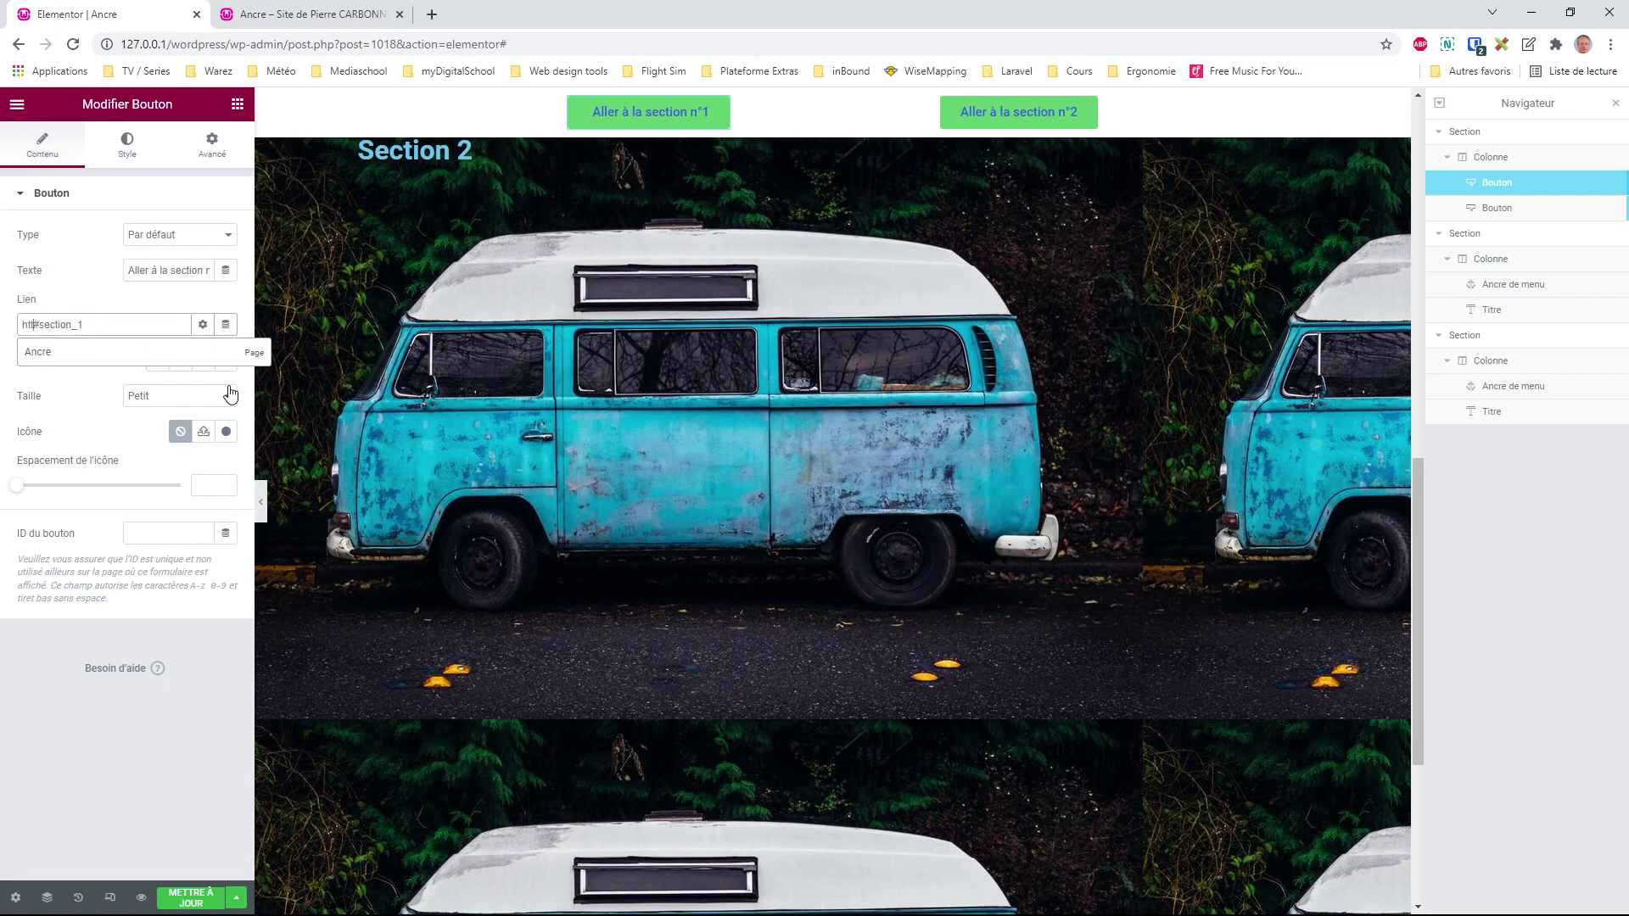
pyautogui.press('BackSpace')
pyautogui.press('BackSpace')
pyautogui.press('BackSpace')
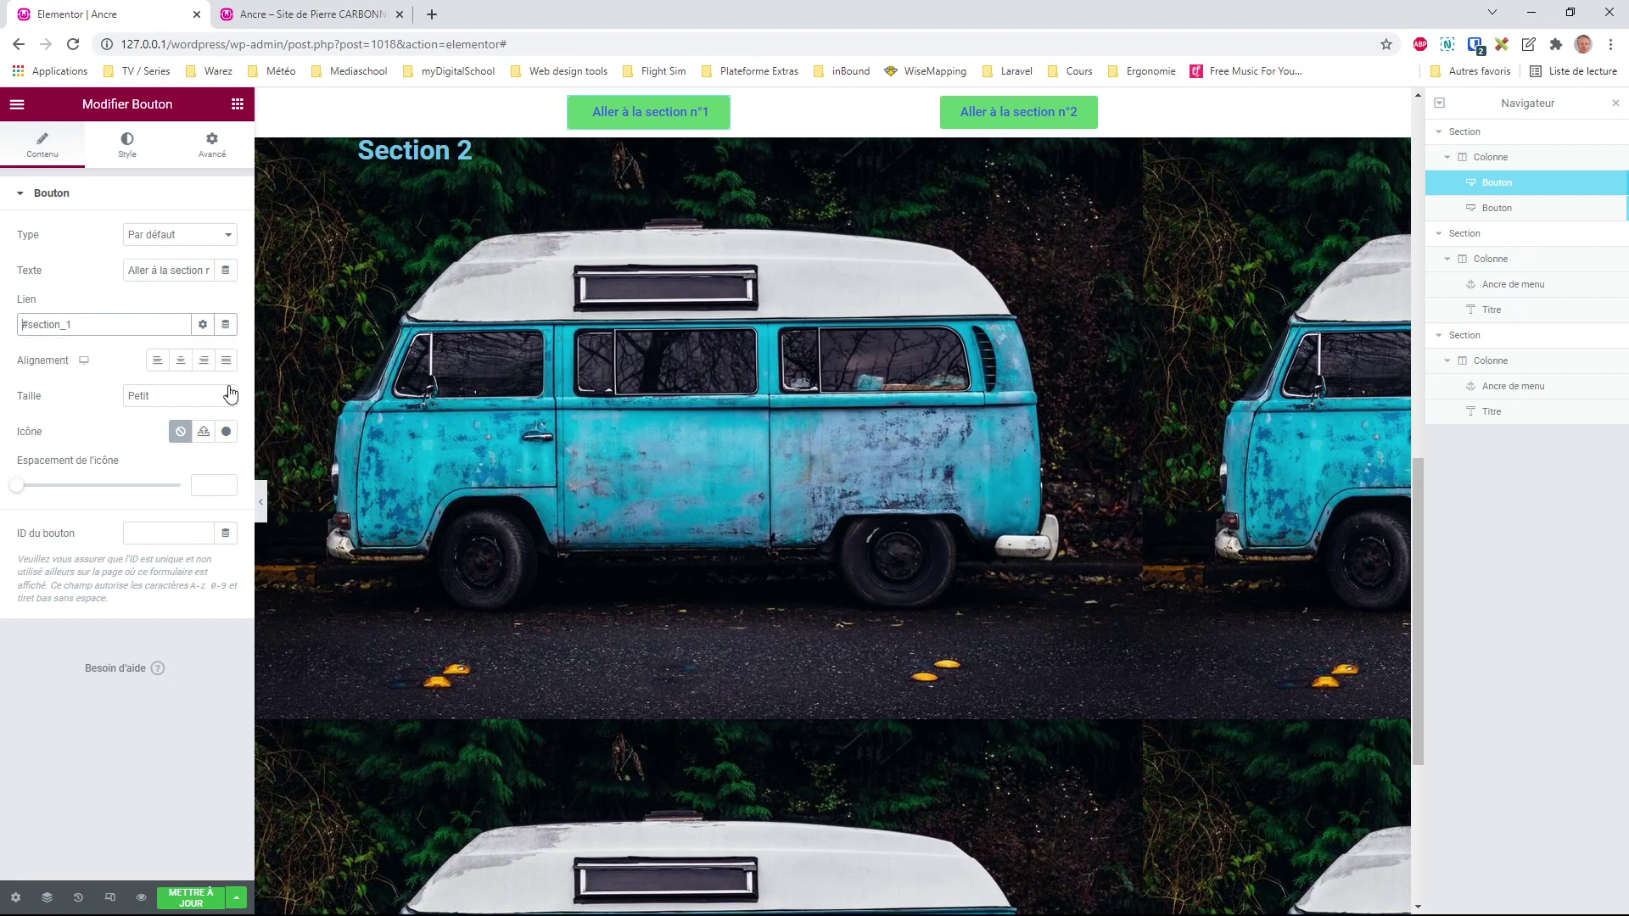
# Replace the link of the "Aller à la section n°1" button with the suggested "Ancre" page.
pyautogui.write('an')
pyautogui.write('c')
pyautogui.press('BackSpace')
pyautogui.press('BackSpace')
pyautogui.write('nc')
pyautogui.moveTo(88, 325); pyautogui.dragTo(7, 329)
pyautogui.write('a')
pyautogui.click(42, 348)
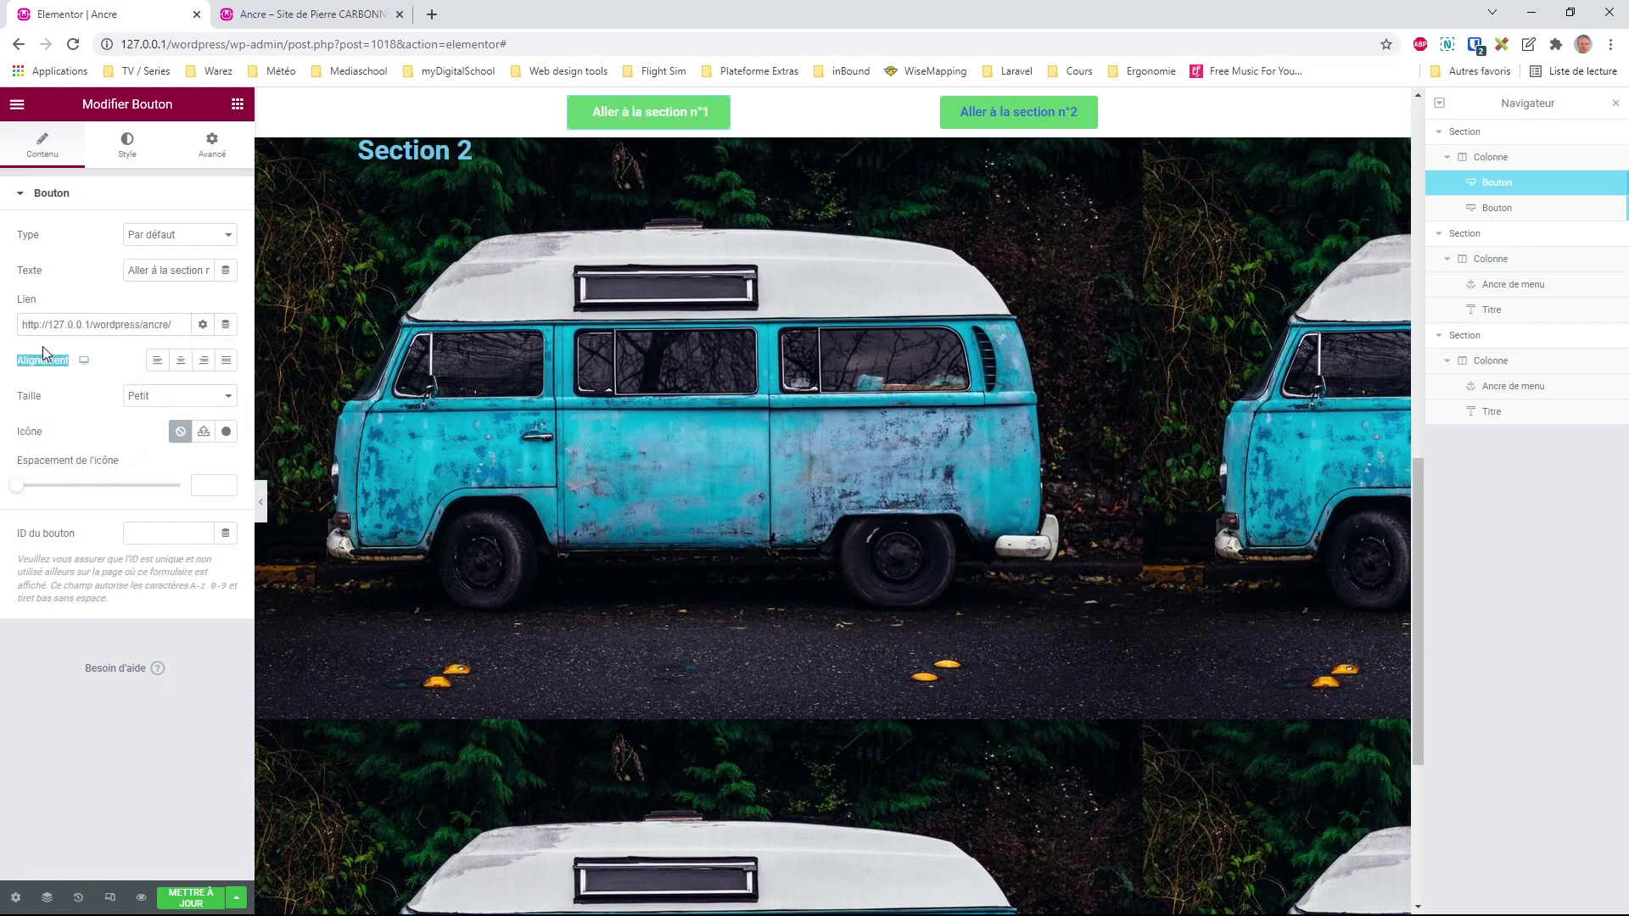
# Link the "Aller à la section n°1" button to the suggested "Table filter duration" filter and append "/#section_3" to the address.
pyautogui.tripleClick(52, 325)
pyautogui.write('ab')
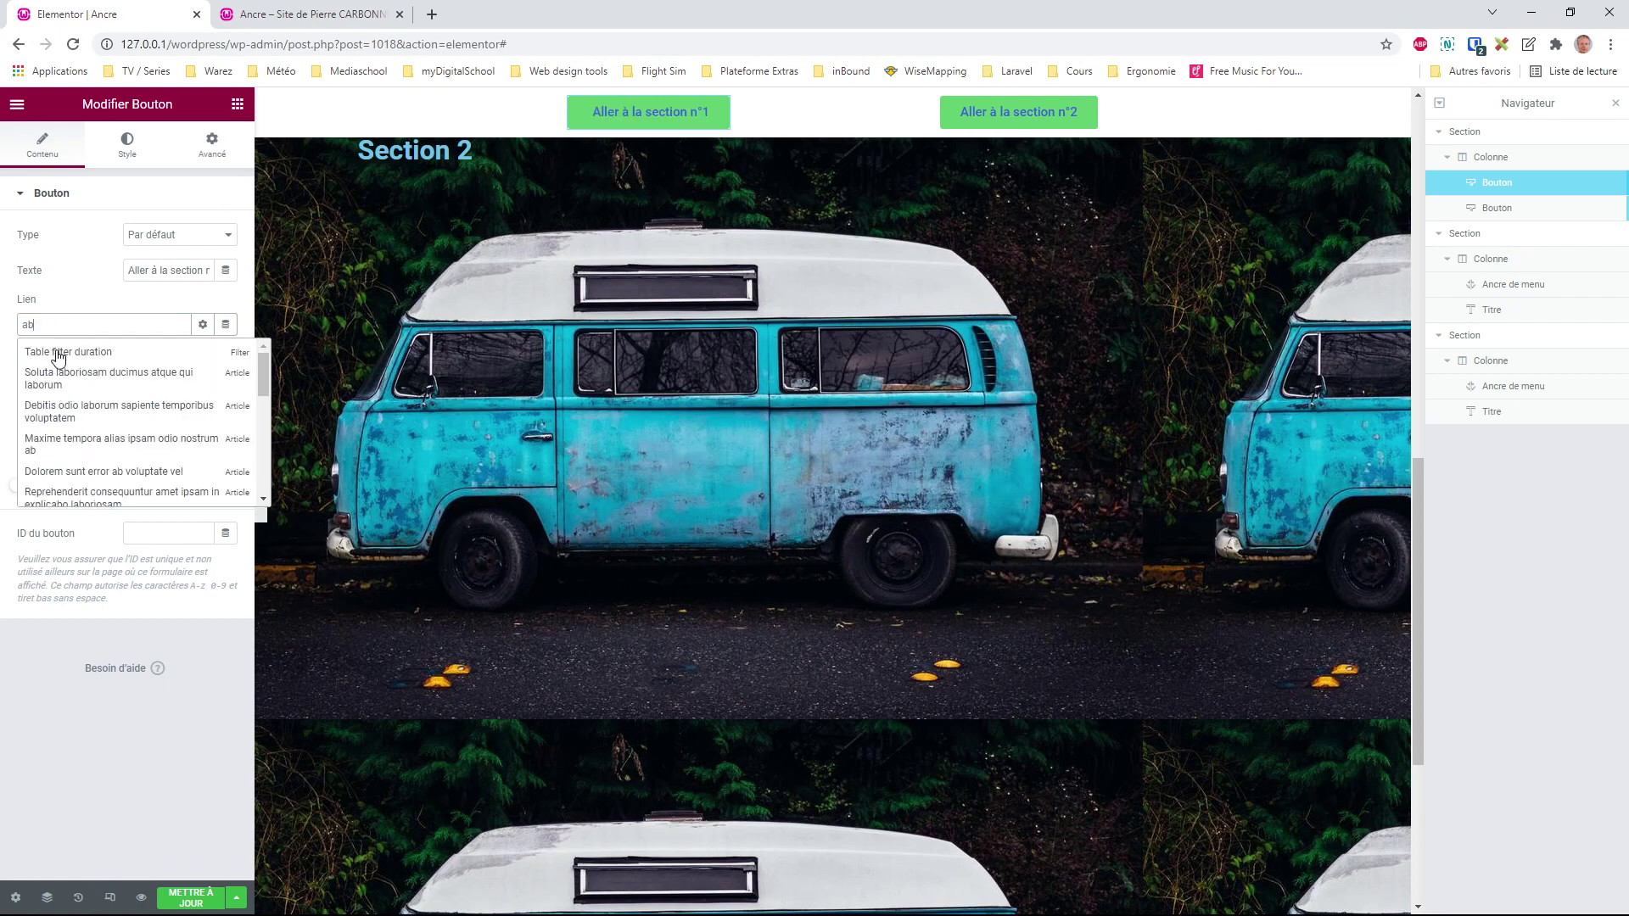
pyautogui.click(57, 356)
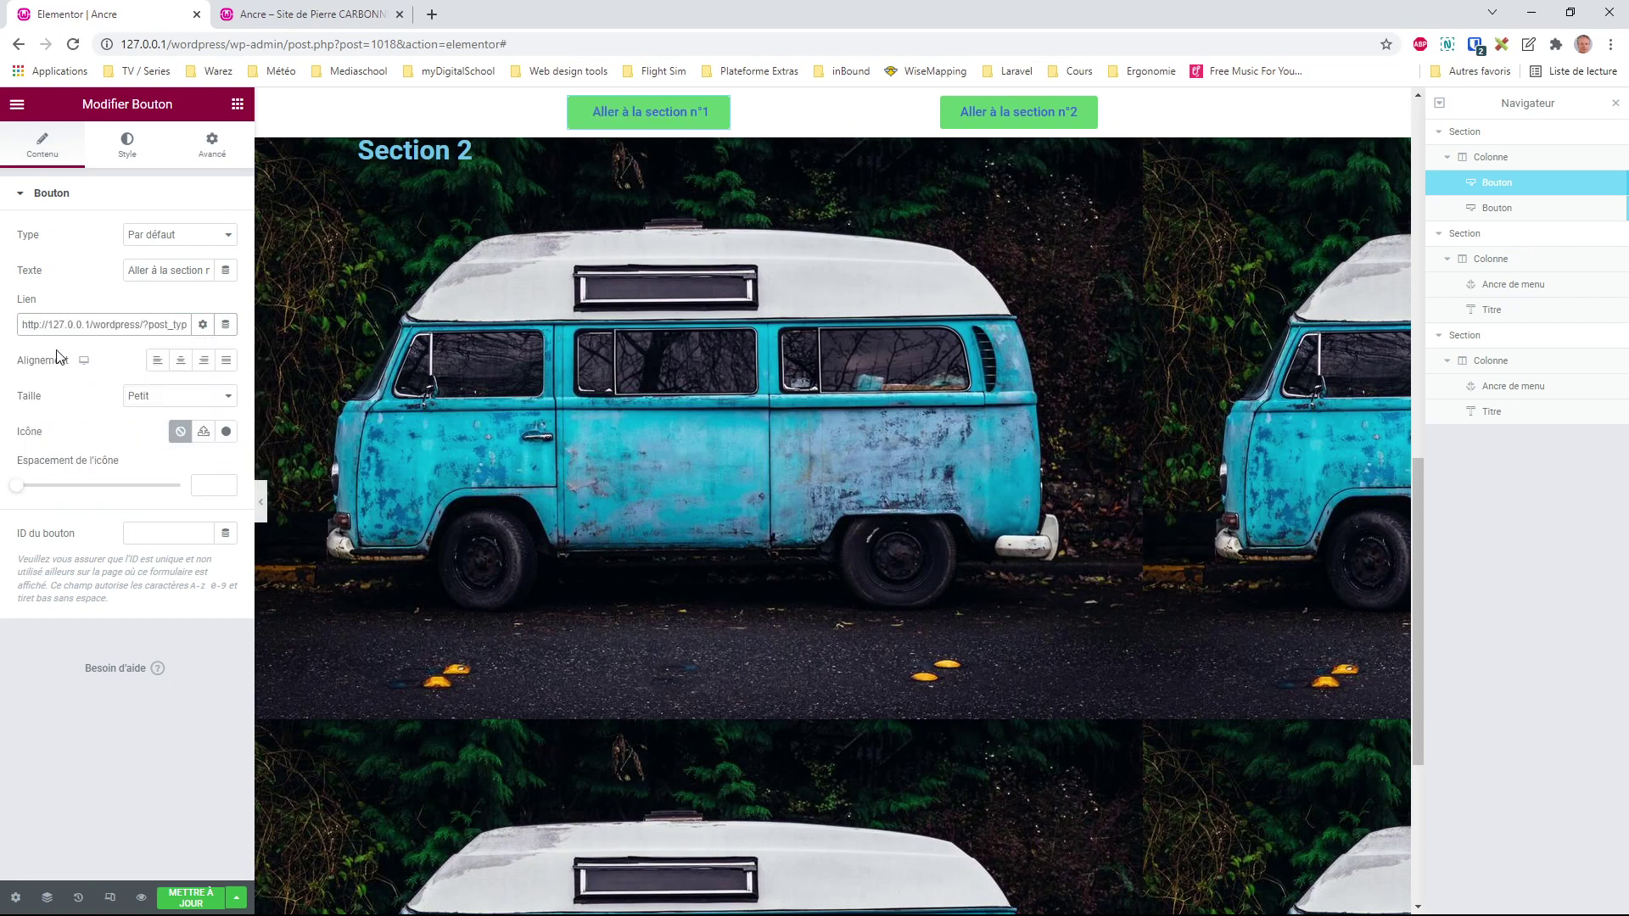
pyautogui.moveTo(124, 323); pyautogui.dragTo(204, 325)
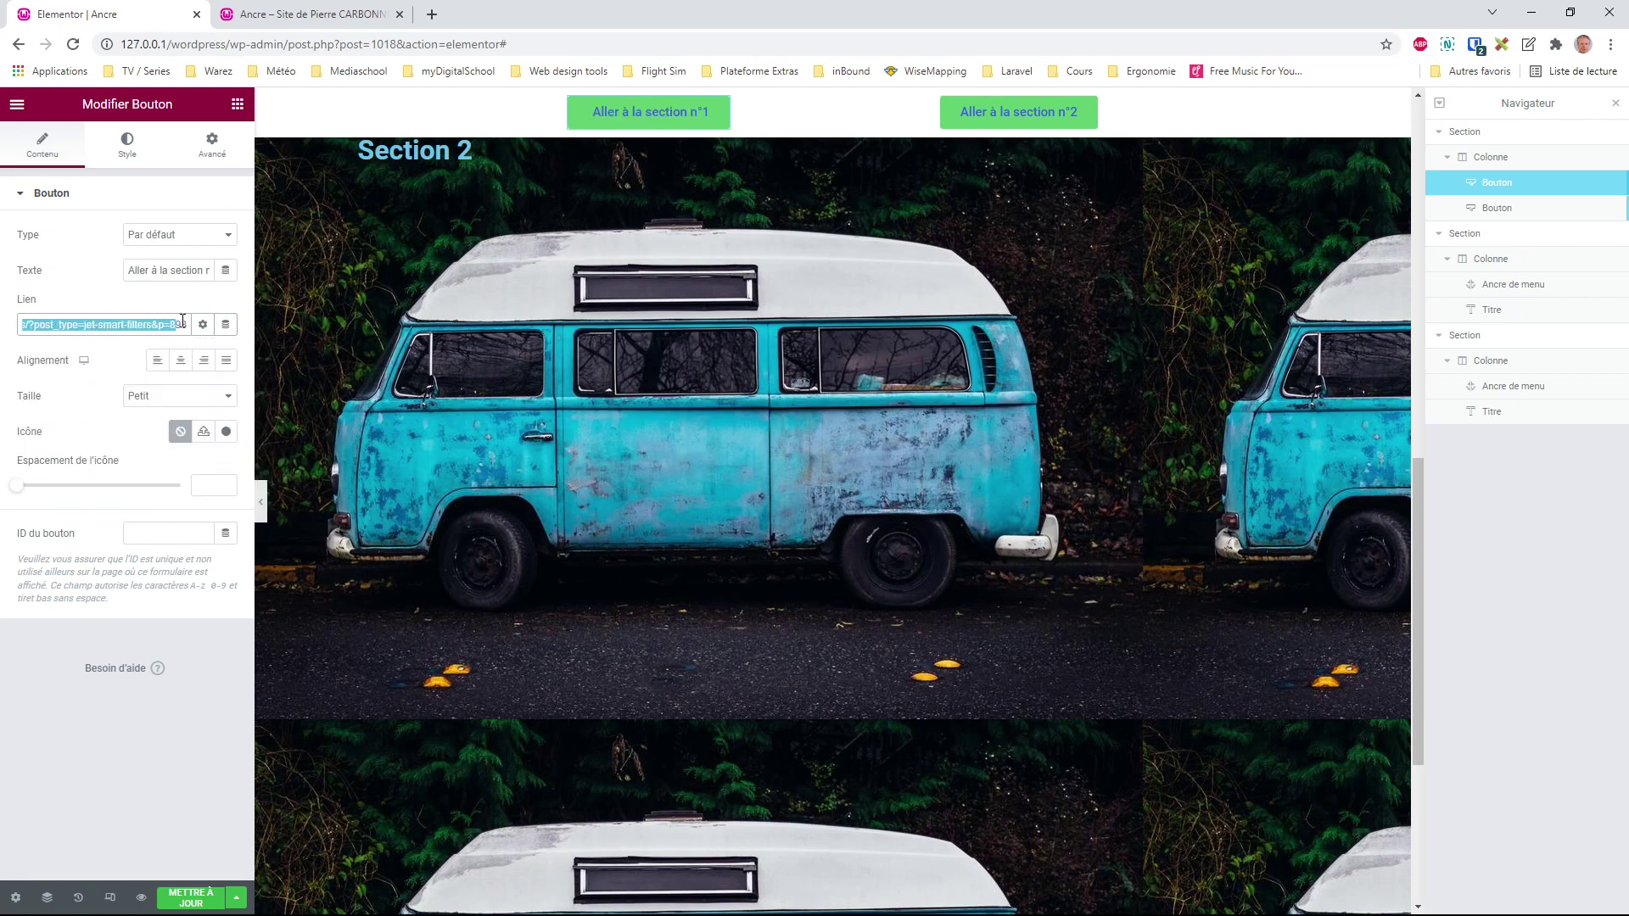
pyautogui.click(213, 344)
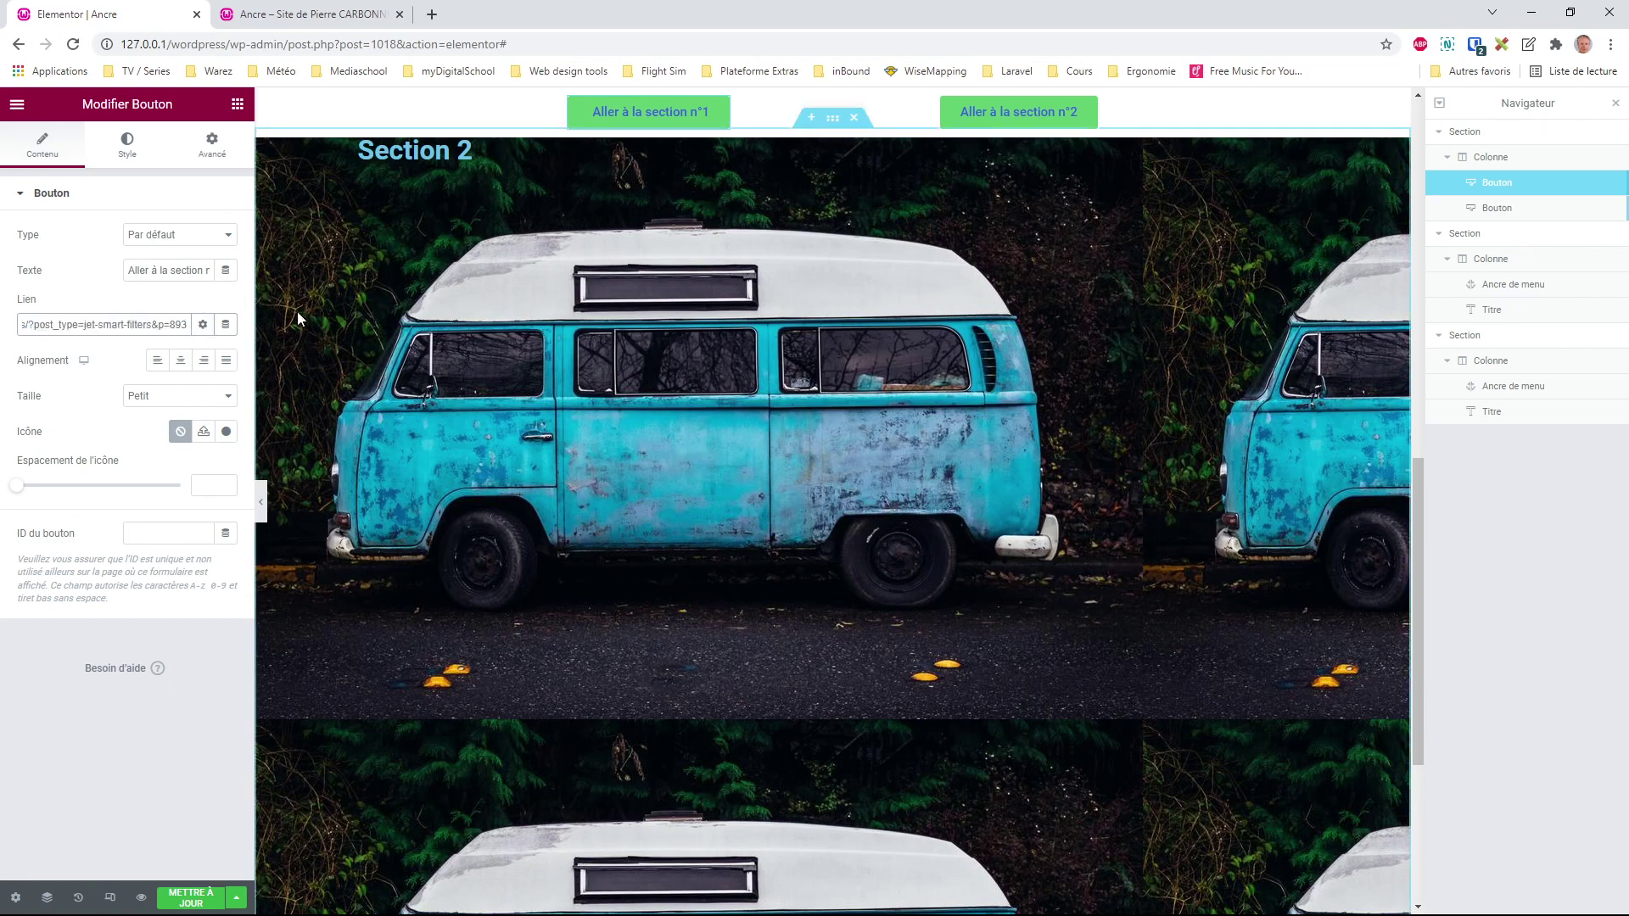
pyautogui.write('/#')
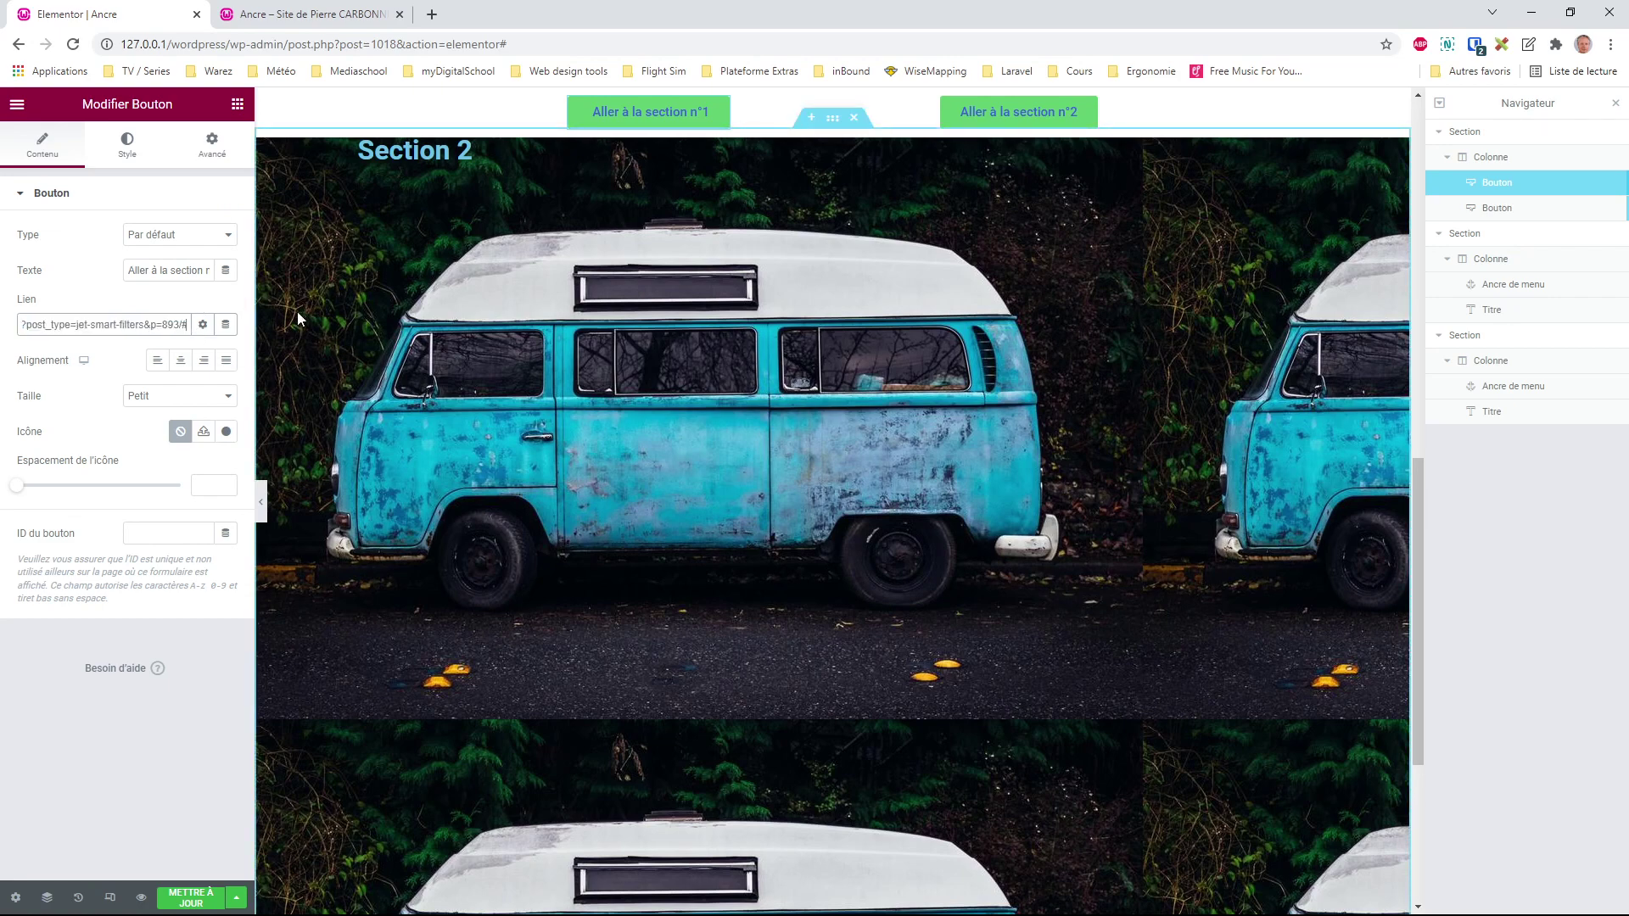
pyautogui.write('section_3')
# Examine the ID field of the menu anchor placed above the "Section 2" title.
pyautogui.click(1510, 387)
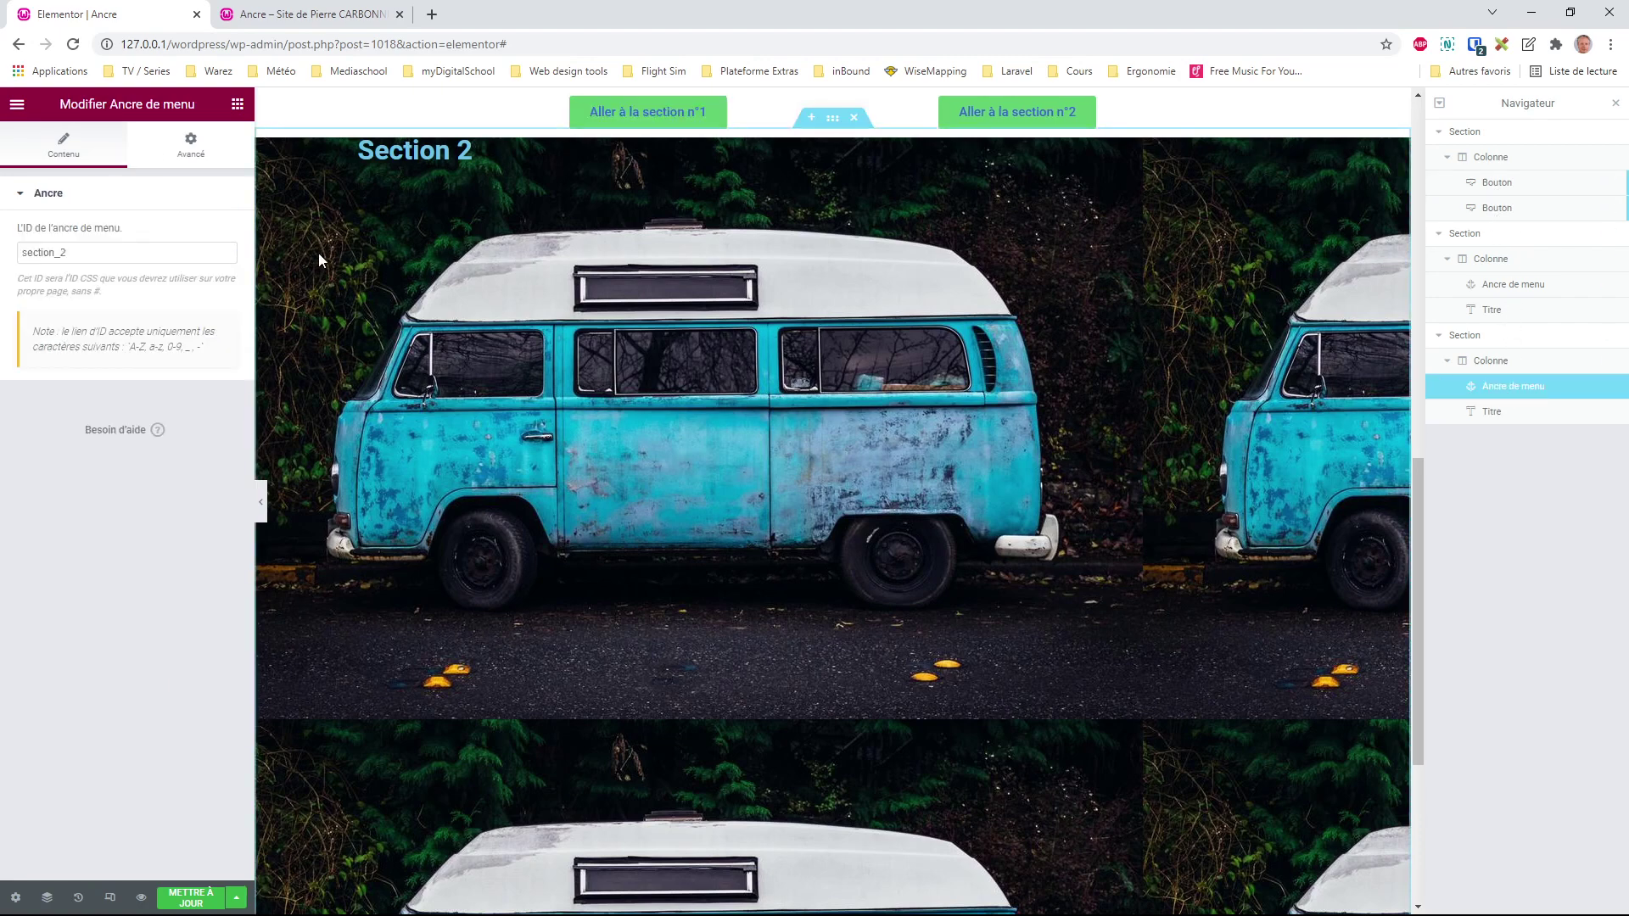
pyautogui.click(65, 254)
pyautogui.doubleClick(65, 255)
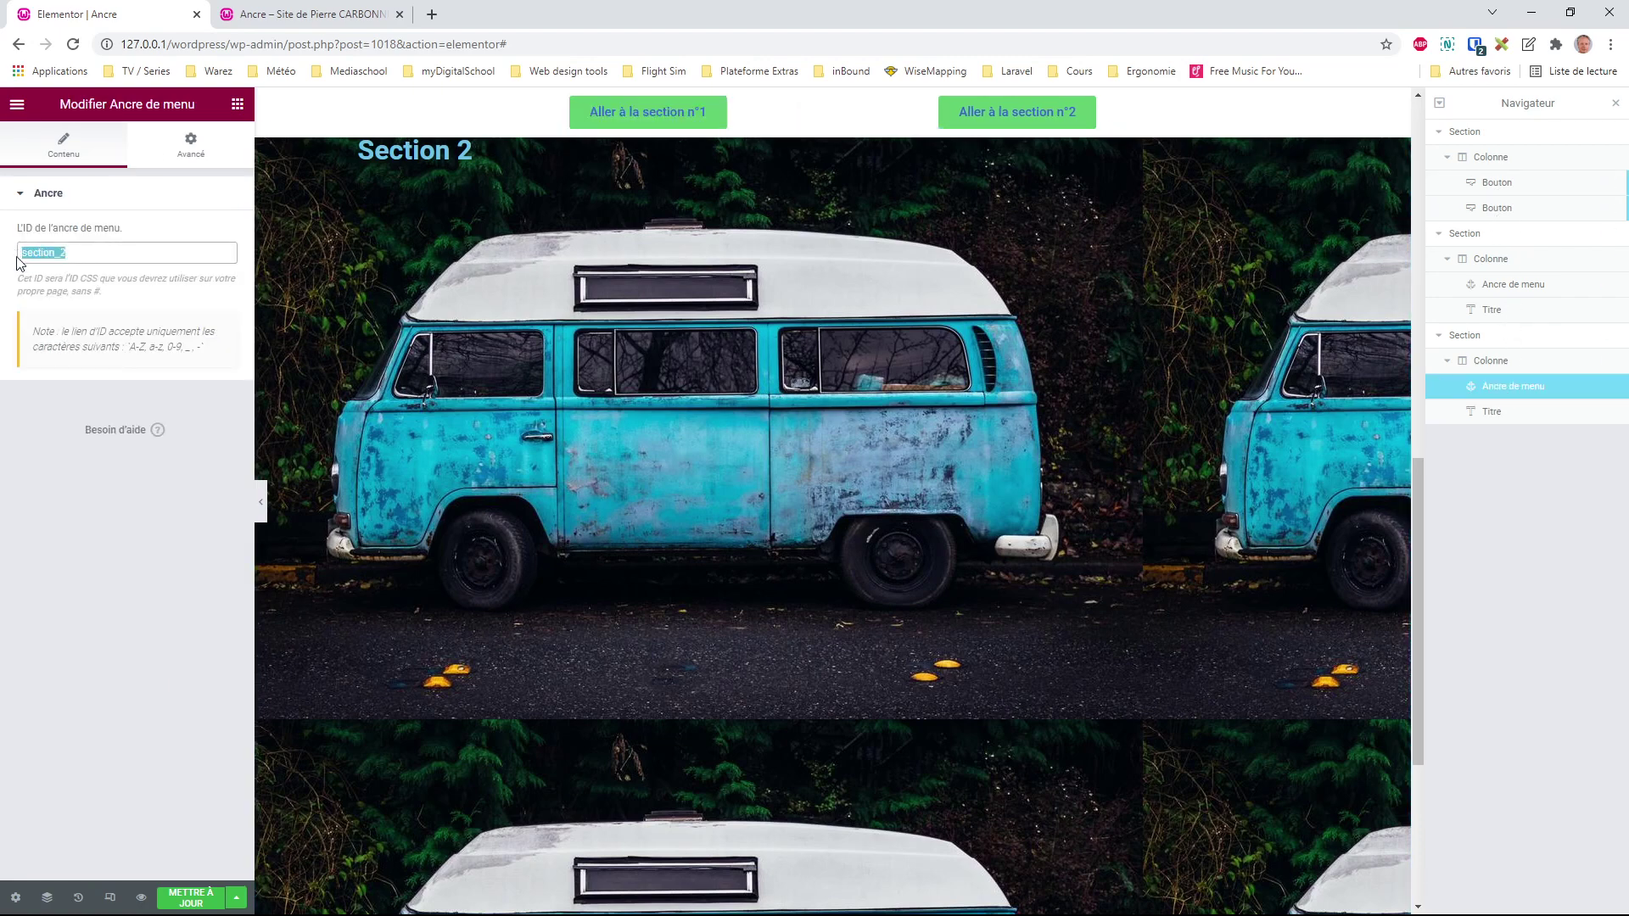
pyautogui.click(89, 246)
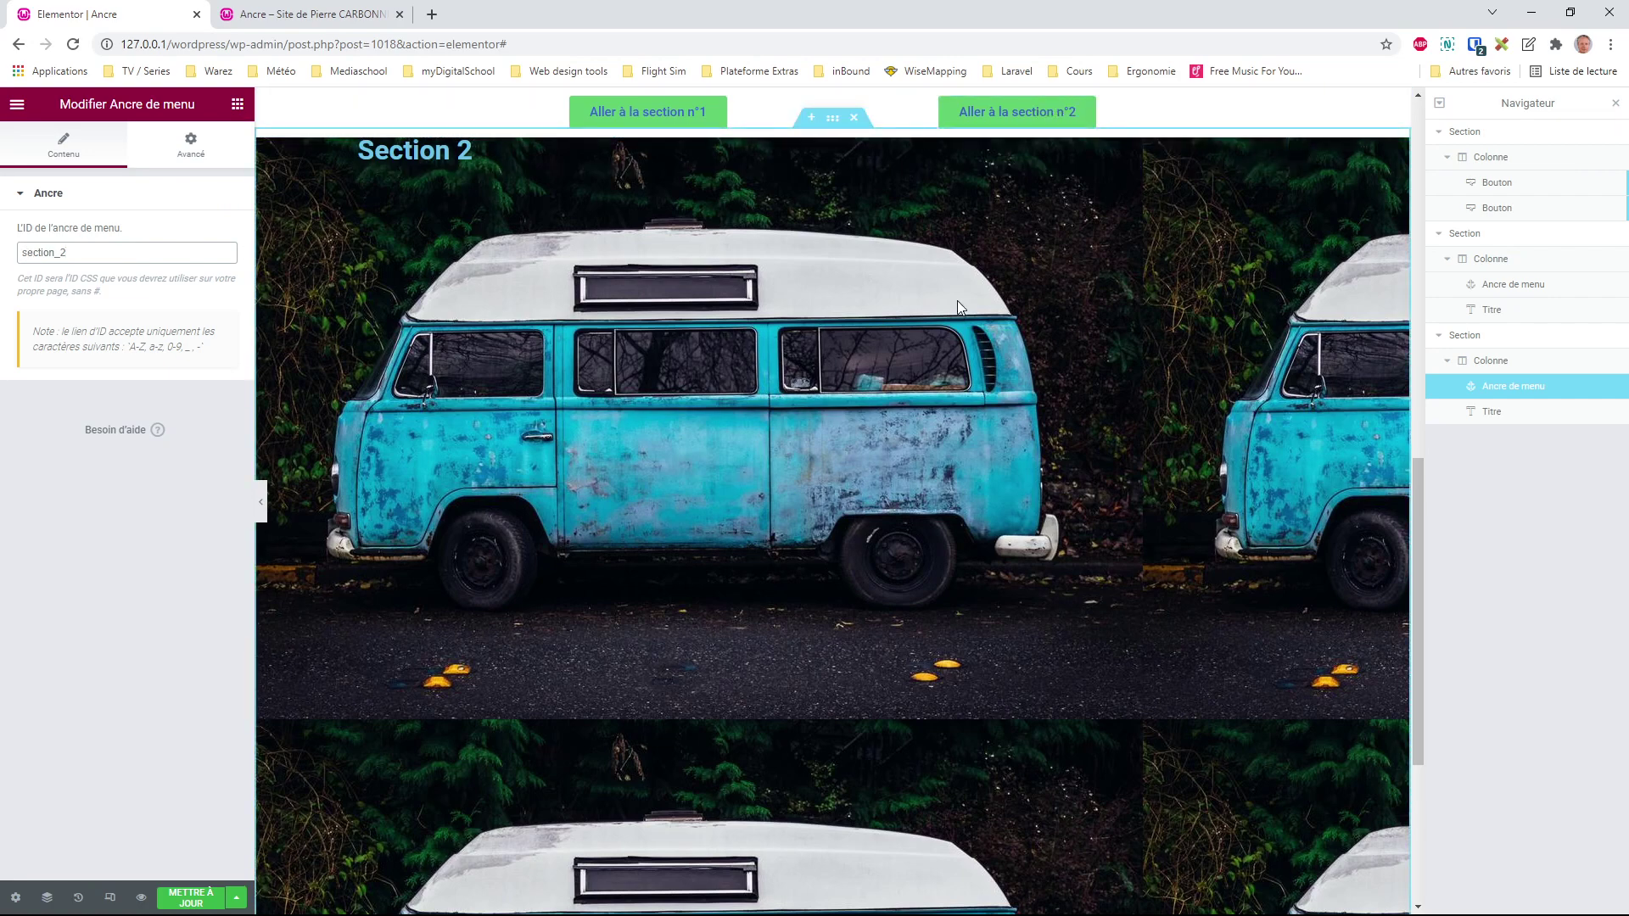
pyautogui.click(91, 255)
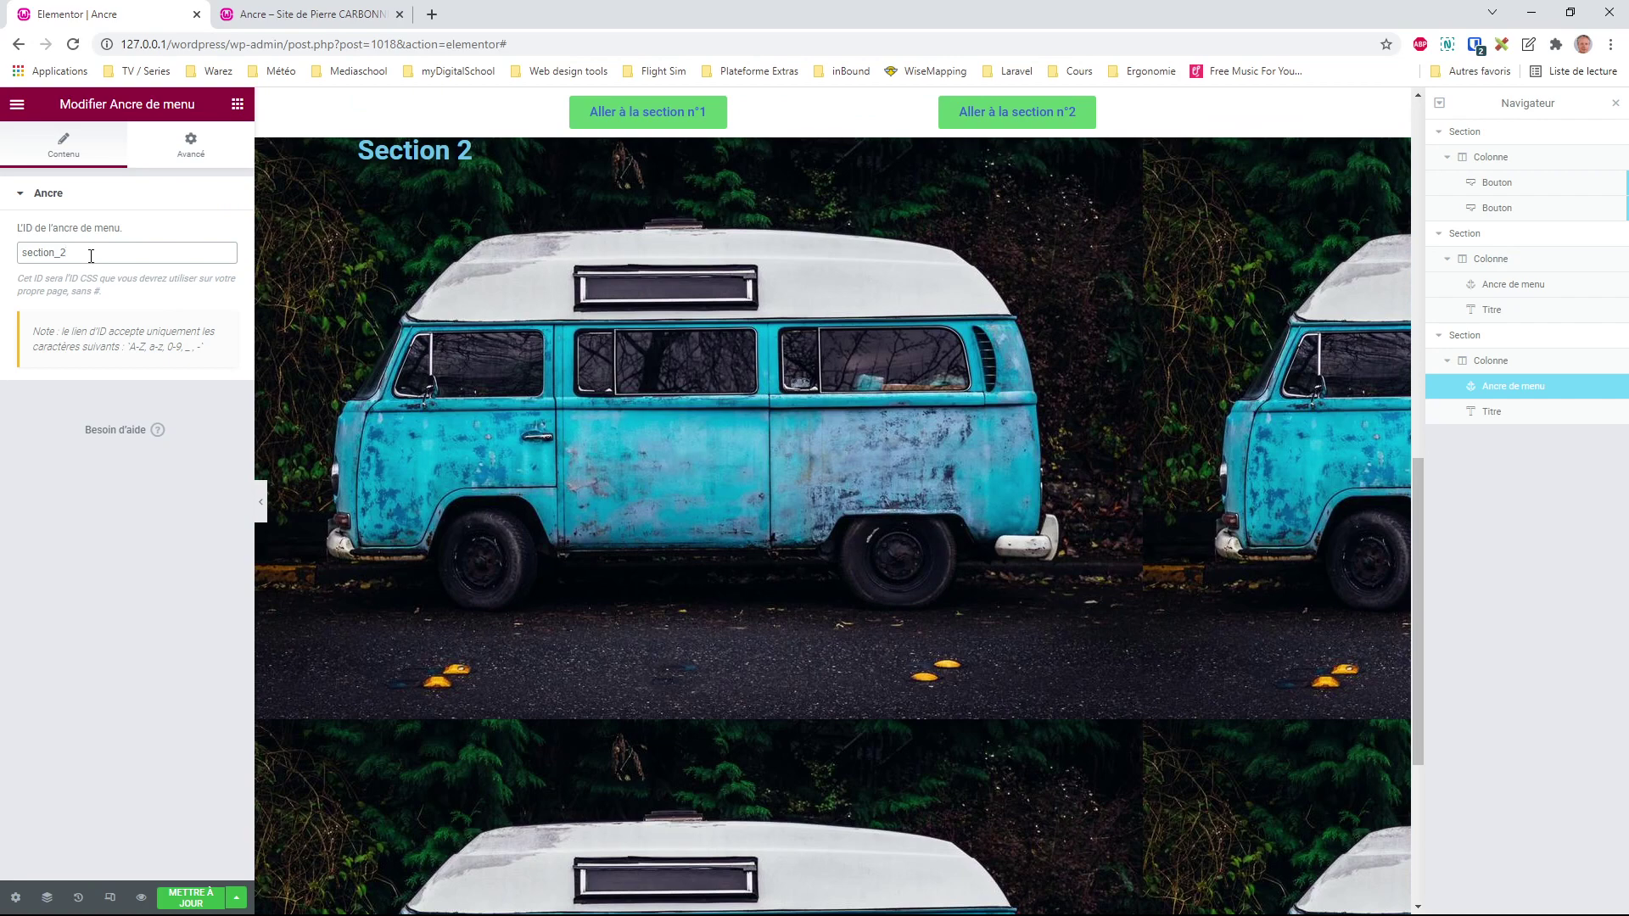